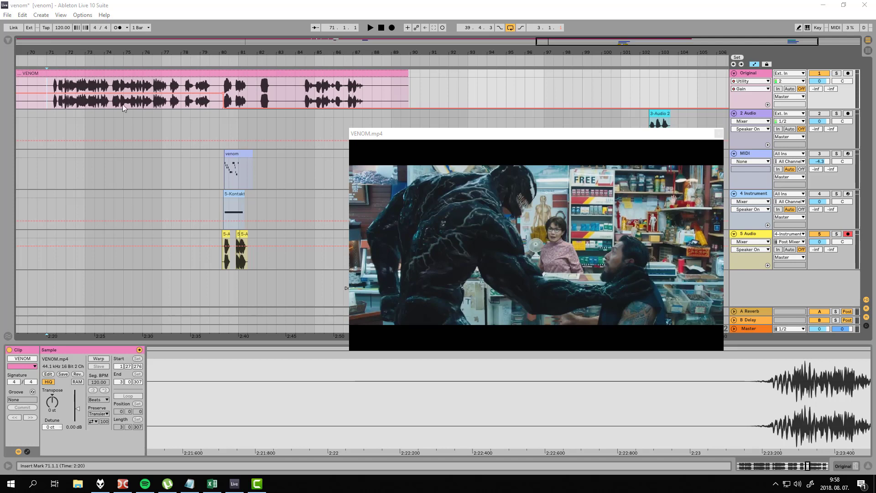
Play the VENOM clip on the Original track from bar 71 and close the VENOM.mp4 video window
{"action": "left_click", "coordinate": [50, 86]}
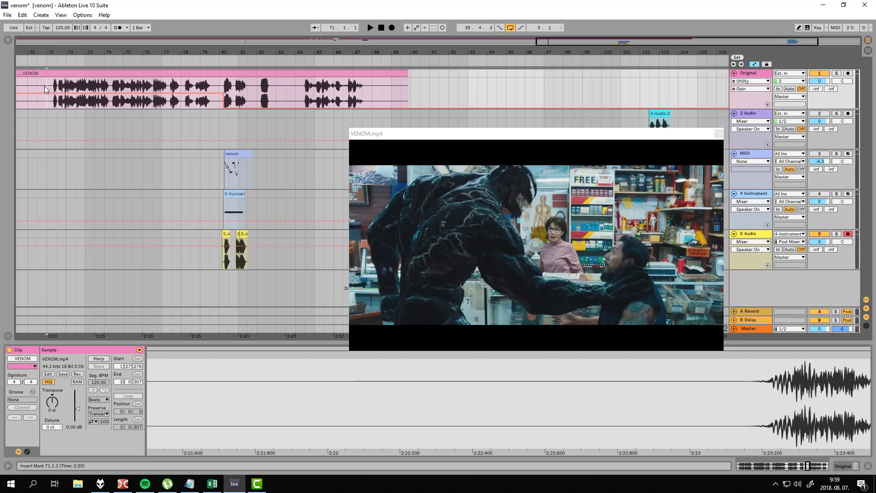
{"action": "key", "text": "space"}
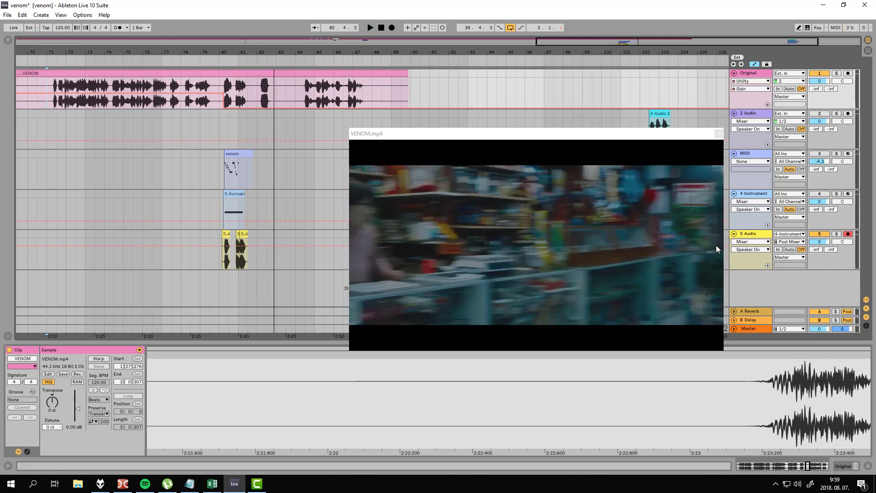
{"action": "left_click", "coordinate": [719, 133]}
Solo the 5 Audio track and play its first clip near bar 80
{"action": "left_click_drag", "start_coordinate": [215, 47], "coordinate": [339, 40]}
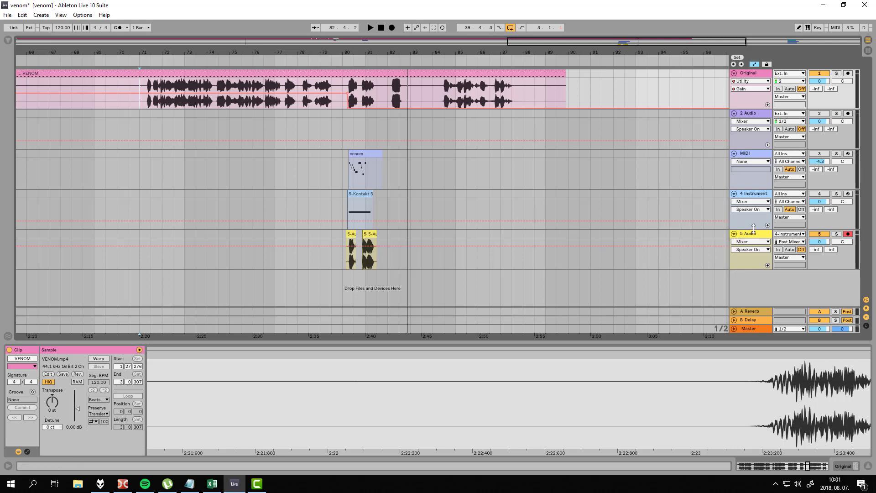
{"action": "left_click", "coordinate": [836, 234]}
{"action": "scroll", "coordinate": [346, 220], "scroll_direction": "up", "scroll_amount": 8}
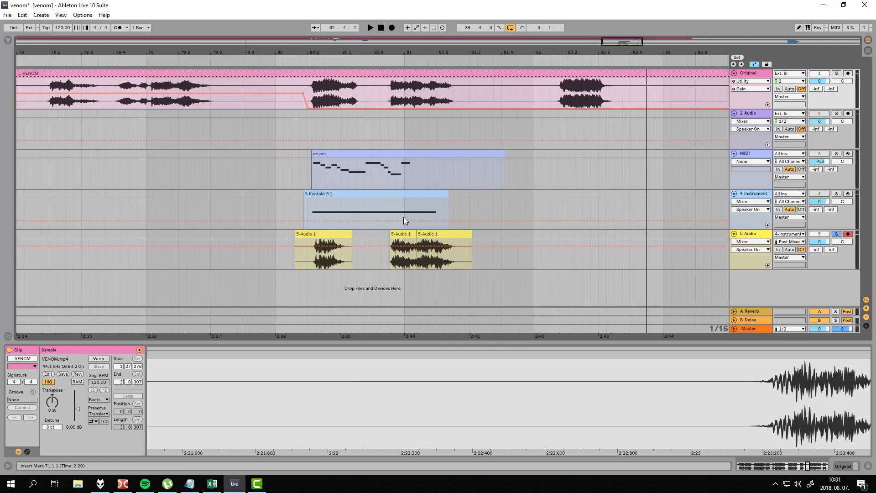
{"action": "left_click", "coordinate": [333, 234]}
{"action": "key", "text": "space"}
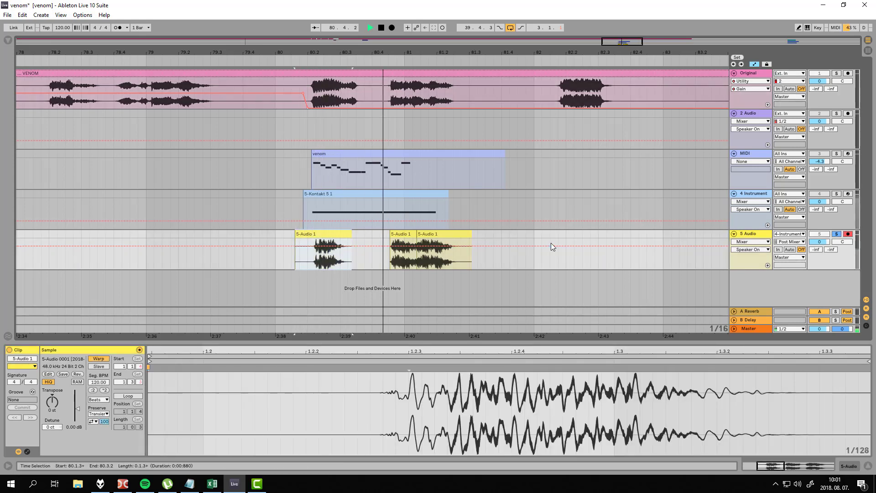
{"action": "key", "text": "space"}
Place the 2-Audio 9 clip at bar 80 on the 2 Audio track
{"action": "left_click_drag", "start_coordinate": [373, 53], "coordinate": [497, 1]}
{"action": "left_click_drag", "start_coordinate": [131, 110], "coordinate": [491, 120]}
{"action": "left_click_drag", "start_coordinate": [487, 47], "coordinate": [490, 109]}
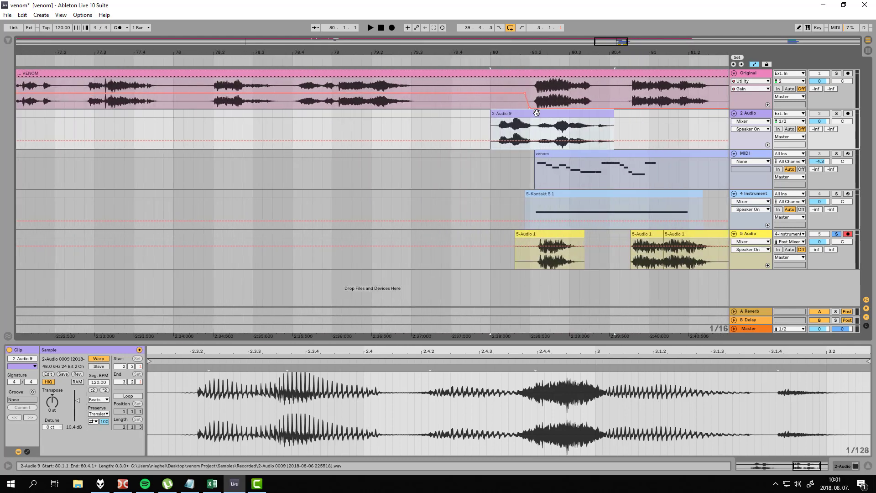
{"action": "left_click_drag", "start_coordinate": [567, 51], "coordinate": [513, 16]}
Solo the 2 Audio track, listen to the 2-Audio 9 clip at bar 80 and delete that clip
{"action": "left_click", "coordinate": [836, 114]}
{"action": "key", "text": "space"}
{"action": "key", "text": "space"}
{"action": "left_click", "coordinate": [508, 112]}
{"action": "key", "text": "Delete"}
Play the 3-Audio 2 clip near bar 102 on the soloed 2 Audio track
{"action": "left_click", "coordinate": [670, 114]}
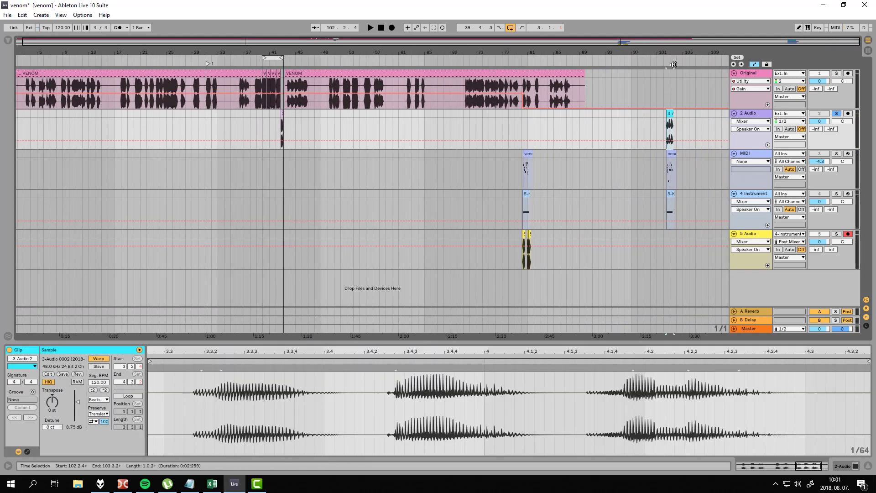
{"action": "left_click_drag", "start_coordinate": [674, 52], "coordinate": [673, 108]}
{"action": "key", "text": "space"}
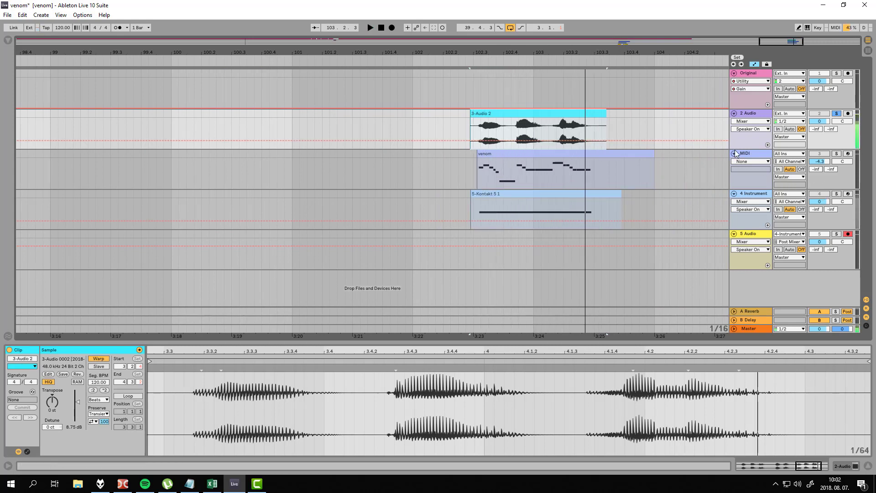
{"action": "key", "text": "space"}
Show the 4 Instrument track's devices, solo the track and audition the Tops chain of its Instrument Rack alone
{"action": "left_click_drag", "start_coordinate": [543, 53], "coordinate": [542, 30]}
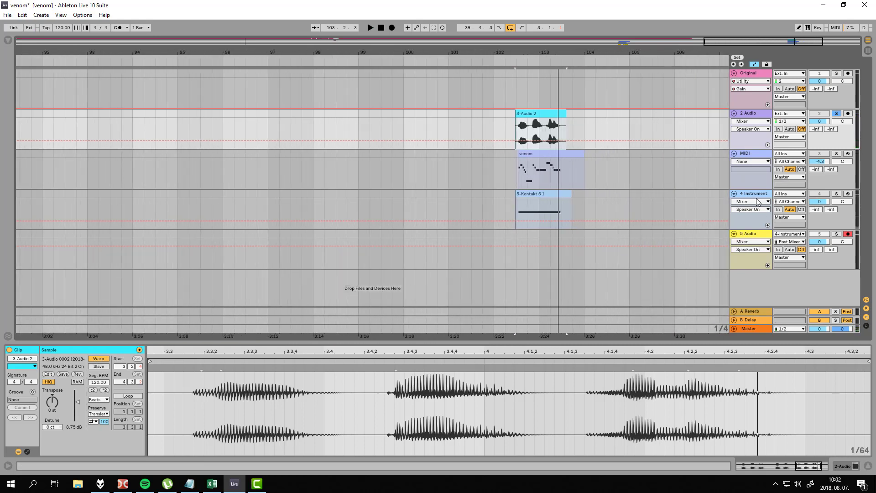
{"action": "double_click", "coordinate": [753, 195]}
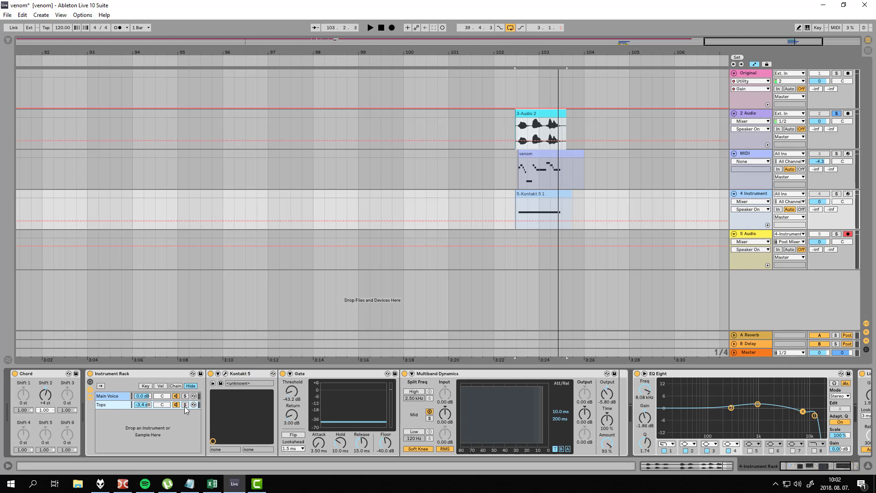
{"action": "left_click", "coordinate": [836, 194]}
{"action": "key", "text": "space"}
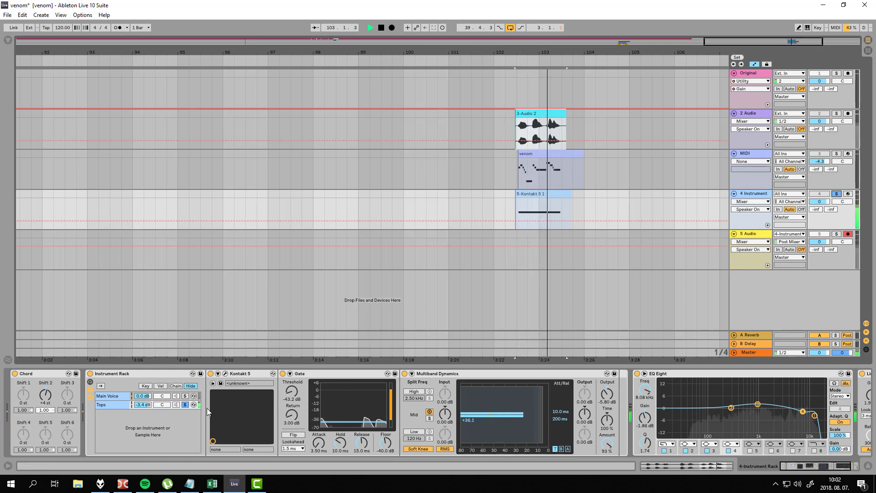
{"action": "key", "text": "space"}
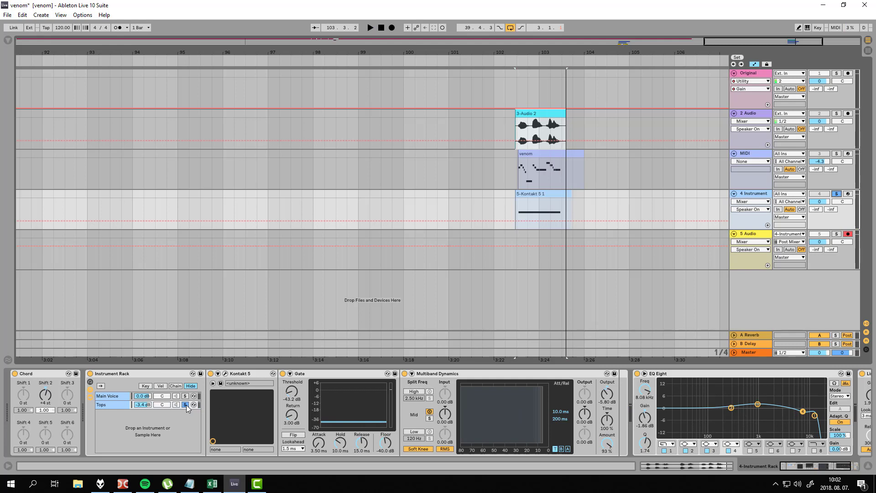
{"action": "left_click", "coordinate": [185, 404]}
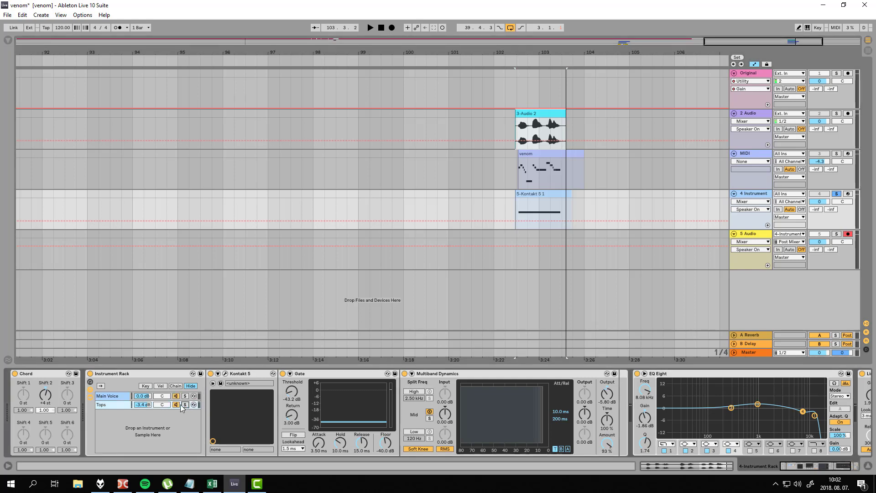
Mute the Tops chain, play the Main Voice chain without it and reactivate Tops
{"action": "left_click", "coordinate": [175, 405]}
{"action": "left_click", "coordinate": [119, 404]}
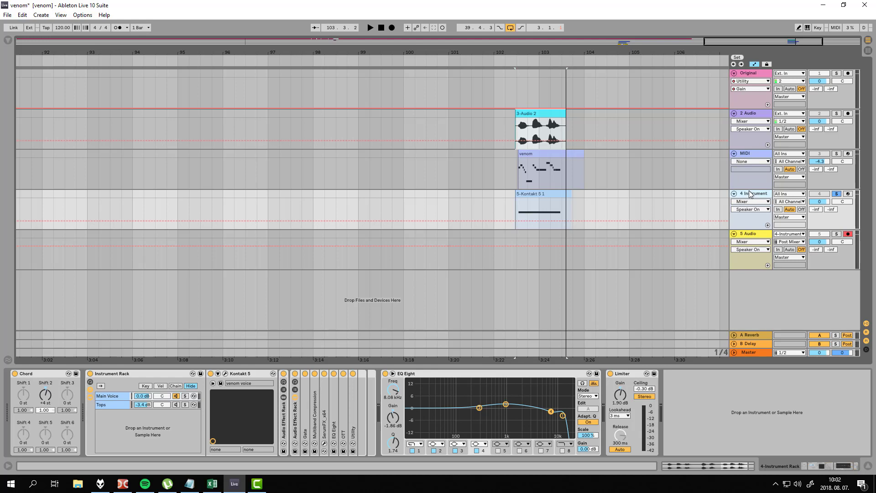
{"action": "key", "text": "space"}
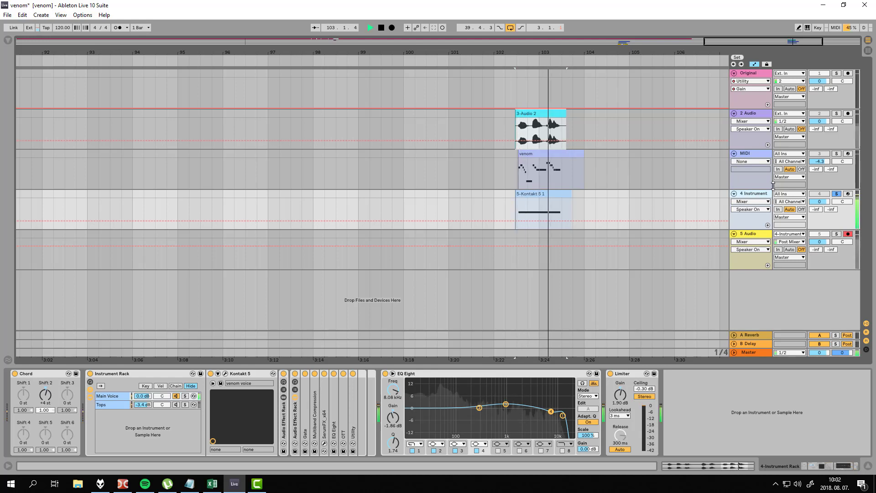
{"action": "key", "text": "space"}
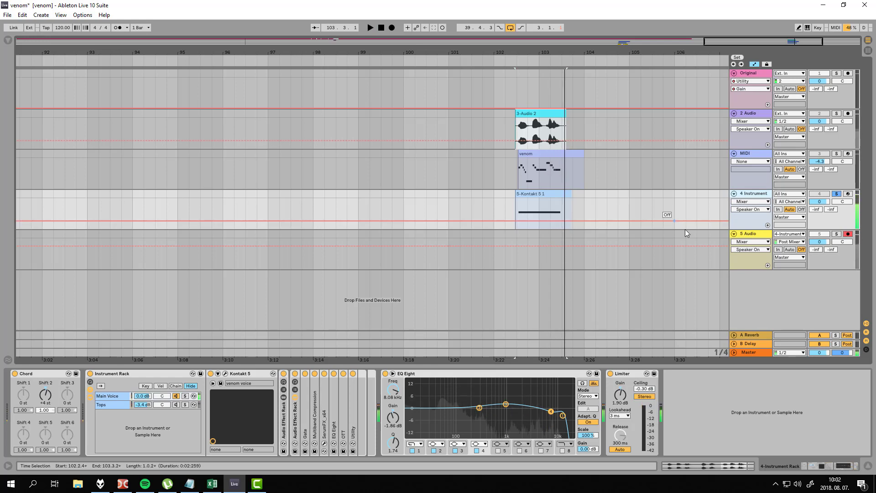
{"action": "left_click", "coordinate": [176, 404]}
{"action": "left_click", "coordinate": [175, 404]}
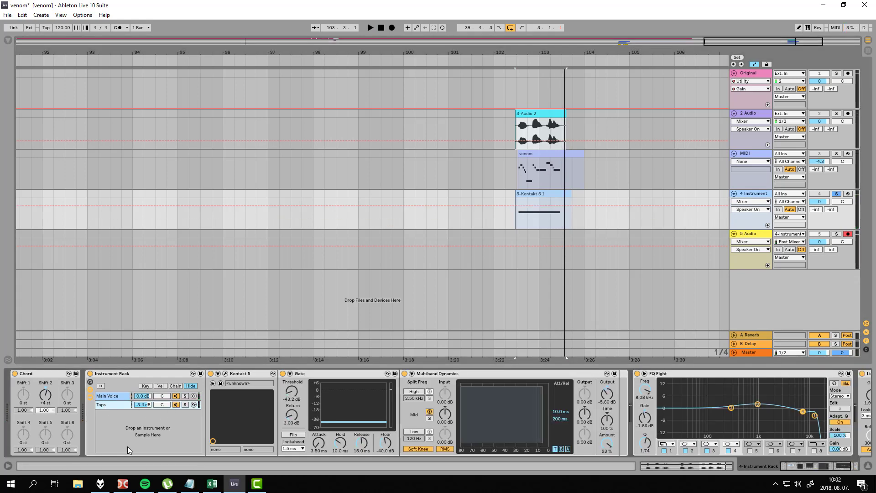
Play both rack chains together, toggling the Tops chain off and on during playback to compare the sound
{"action": "key", "text": "space"}
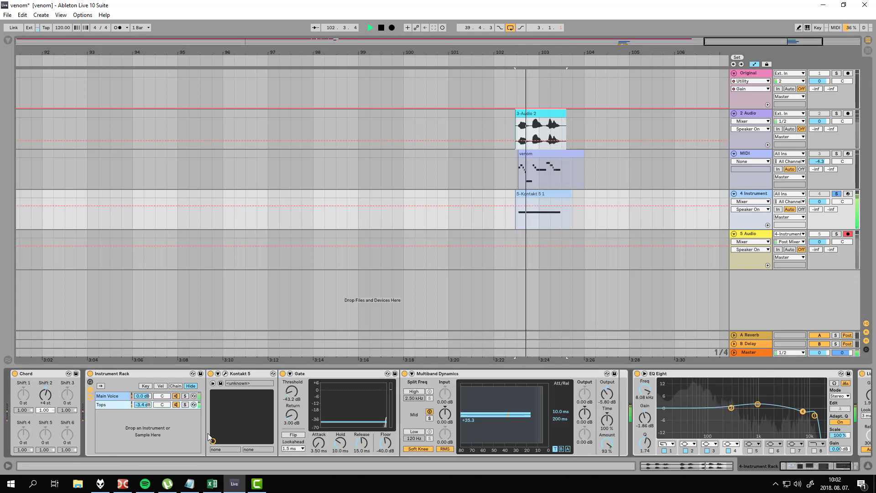
{"action": "left_click", "coordinate": [176, 404]}
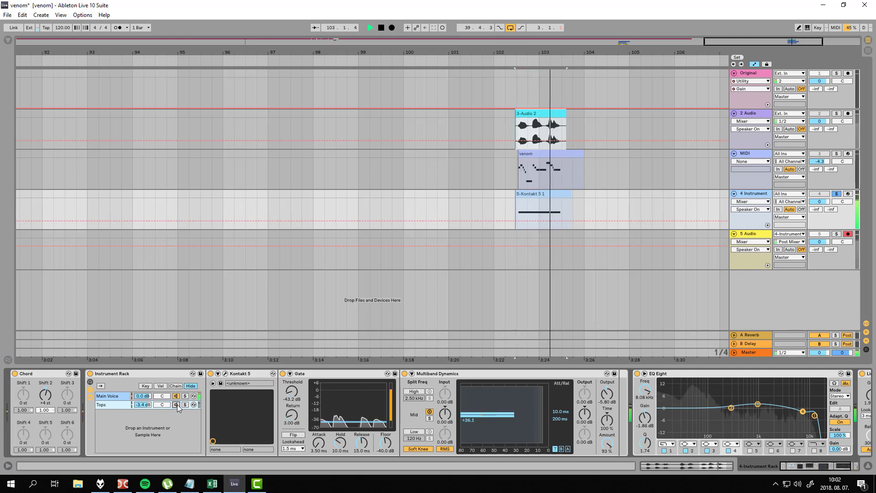
{"action": "left_click", "coordinate": [175, 404]}
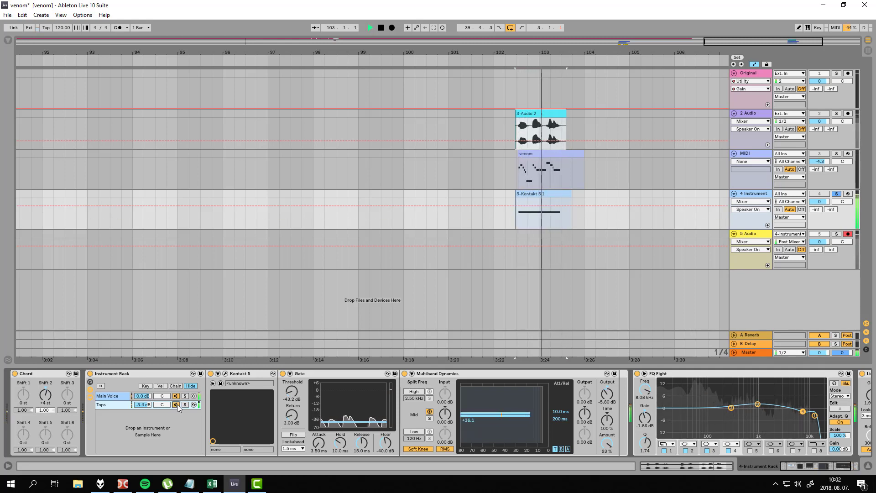
{"action": "key", "text": "space"}
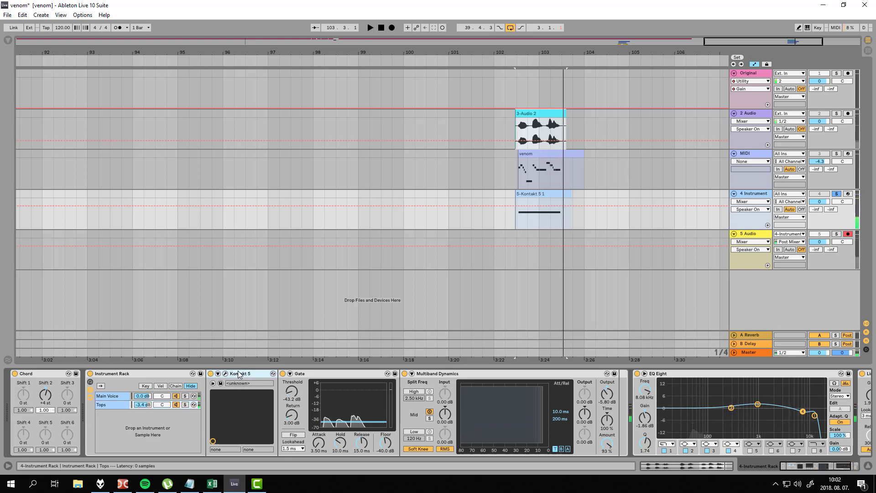
Look over the Tops chain's Gate, Multiband Dynamics and EQ Eight devices
{"action": "left_click", "coordinate": [325, 378]}
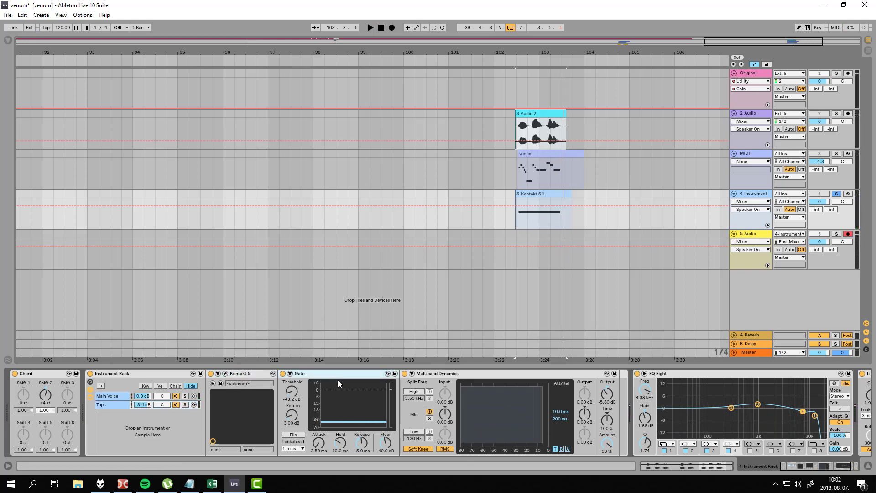
{"action": "left_click", "coordinate": [502, 384]}
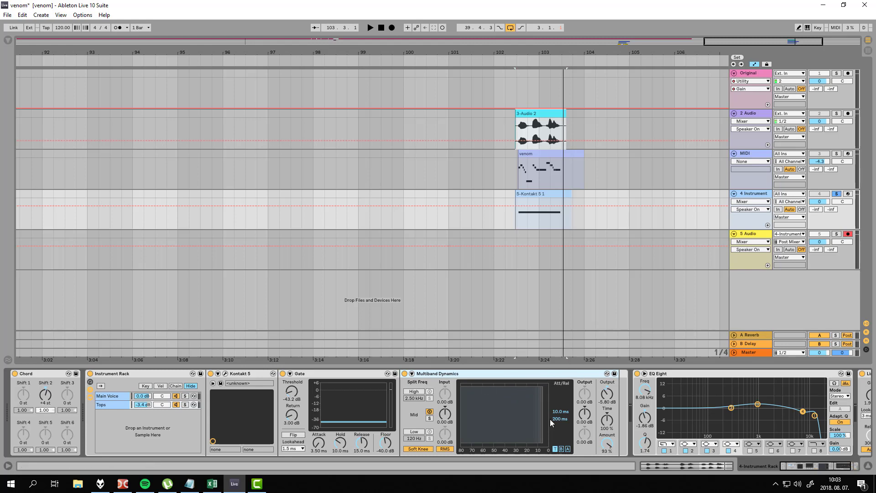
{"action": "left_click", "coordinate": [801, 466]}
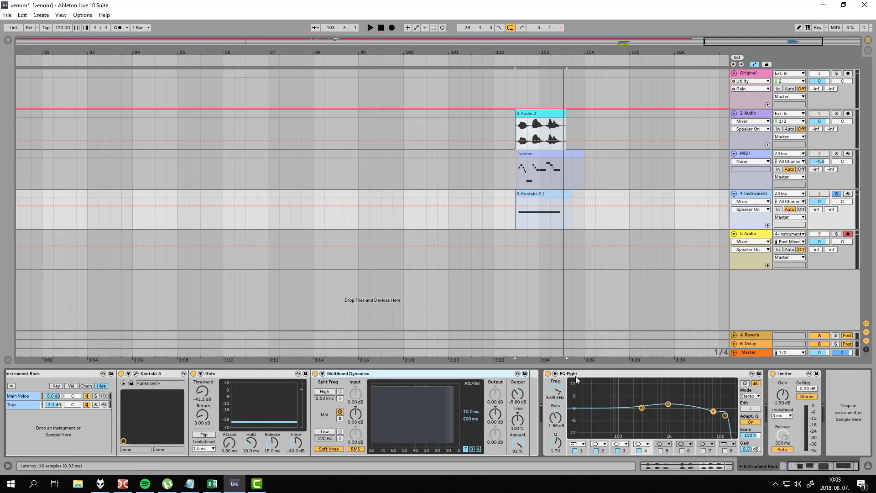
{"action": "left_click_drag", "start_coordinate": [831, 466], "coordinate": [819, 466]}
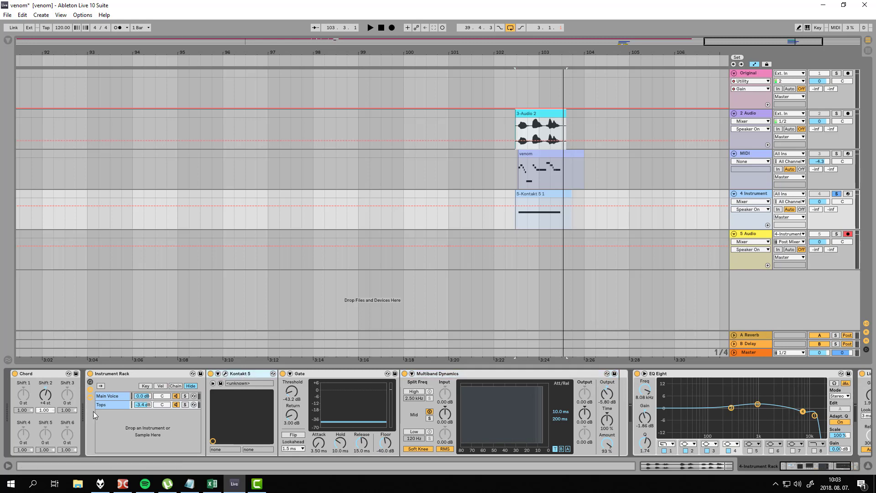
Show the Main Voice chain's devices, solo that chain and play it
{"action": "left_click", "coordinate": [119, 396]}
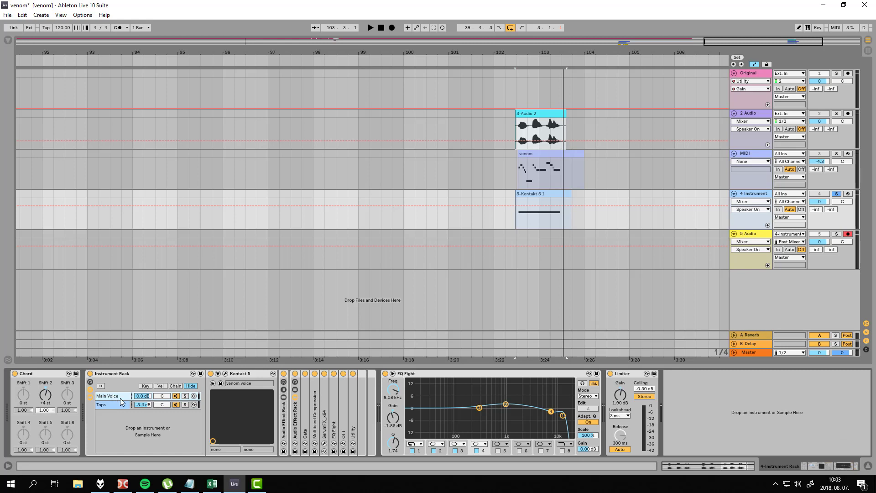
{"action": "left_click", "coordinate": [185, 395]}
{"action": "key", "text": "space"}
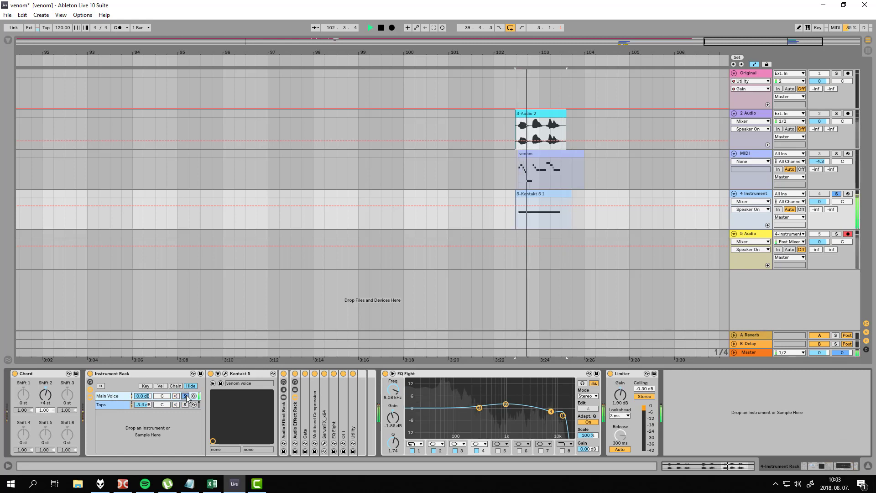
{"action": "key", "text": "space"}
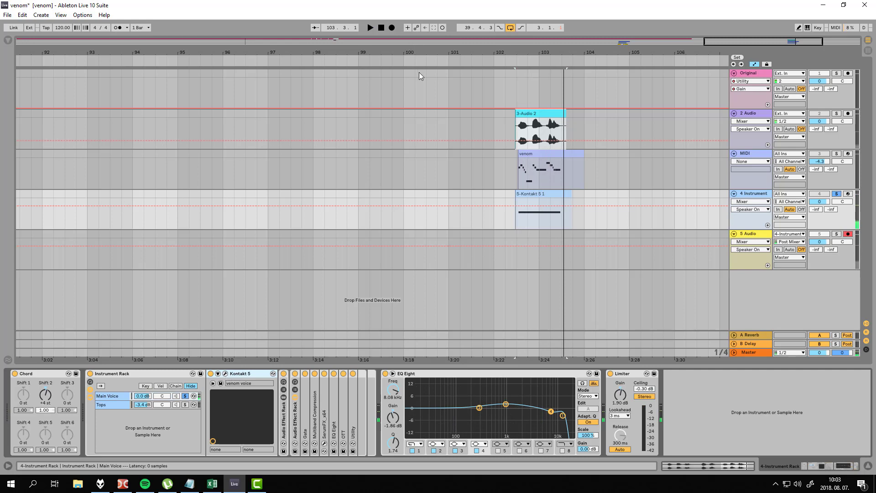
Open the Main Voice chain's Kontakt 5 plug-in window and deactivate both Audio Effect Racks that follow it
{"action": "key", "text": "ctrl+alt+p"}
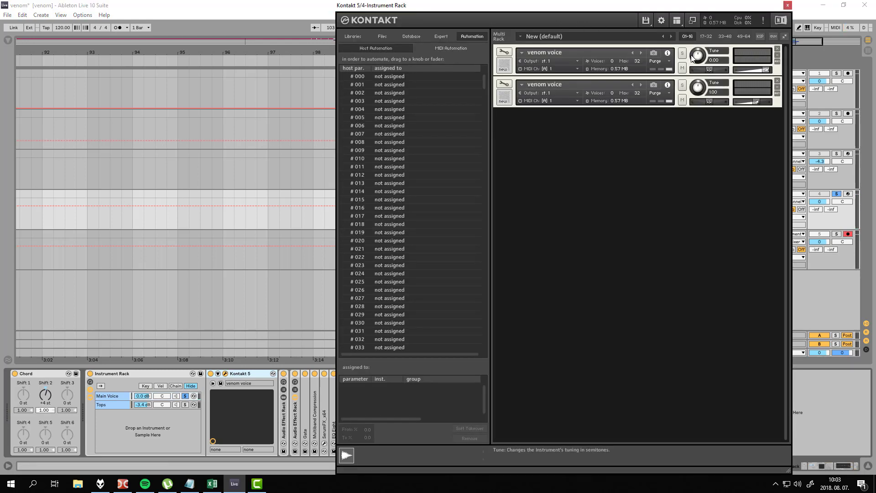
{"action": "left_click", "coordinate": [295, 419]}
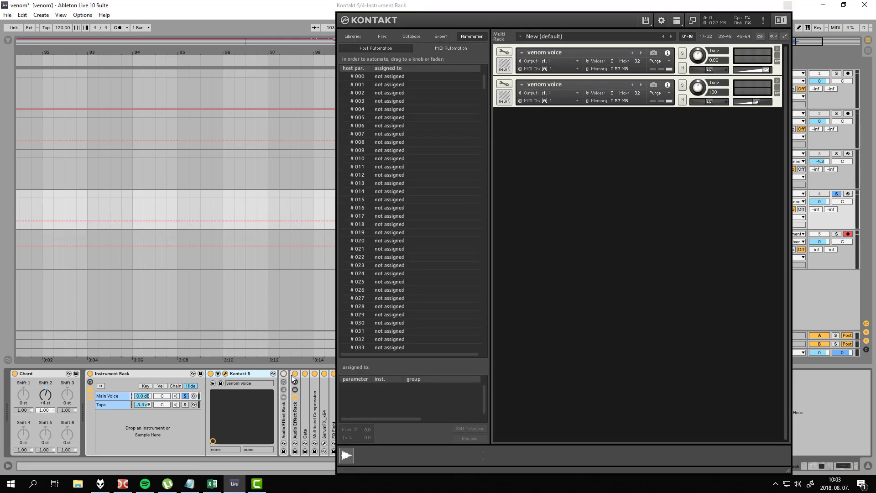
{"action": "double_click", "coordinate": [296, 421]}
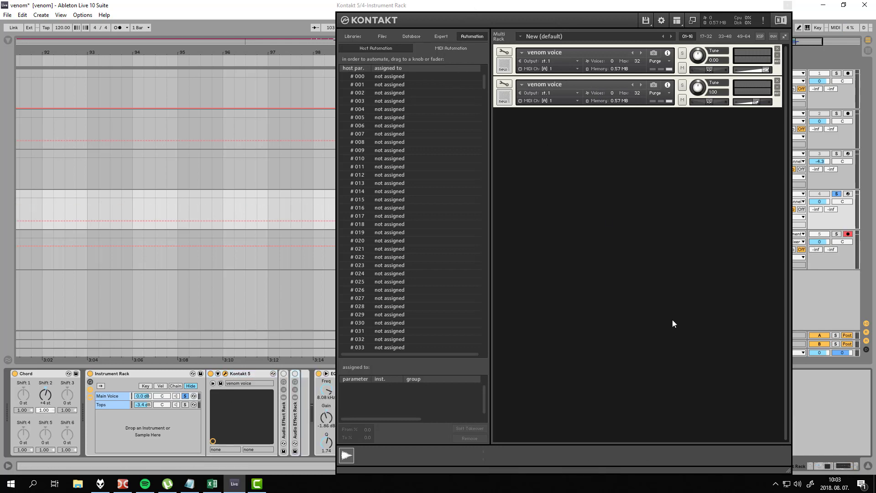
Shrink and reposition the Kontakt window so the clips and devices stay in view, and play the Main Voice without its effect racks
{"action": "left_click_drag", "start_coordinate": [789, 475], "coordinate": [773, 354]}
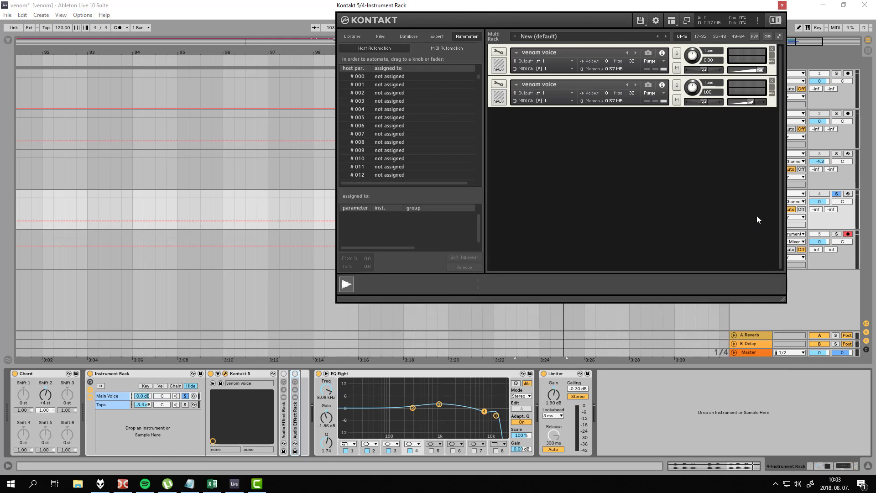
{"action": "left_click_drag", "start_coordinate": [591, 5], "coordinate": [635, 166]}
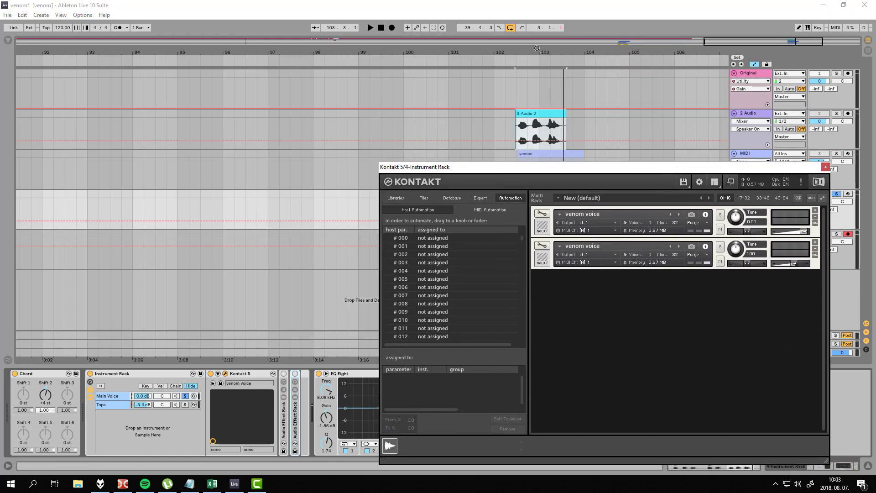
{"action": "left_click_drag", "start_coordinate": [558, 49], "coordinate": [367, 47]}
{"action": "key", "text": "space"}
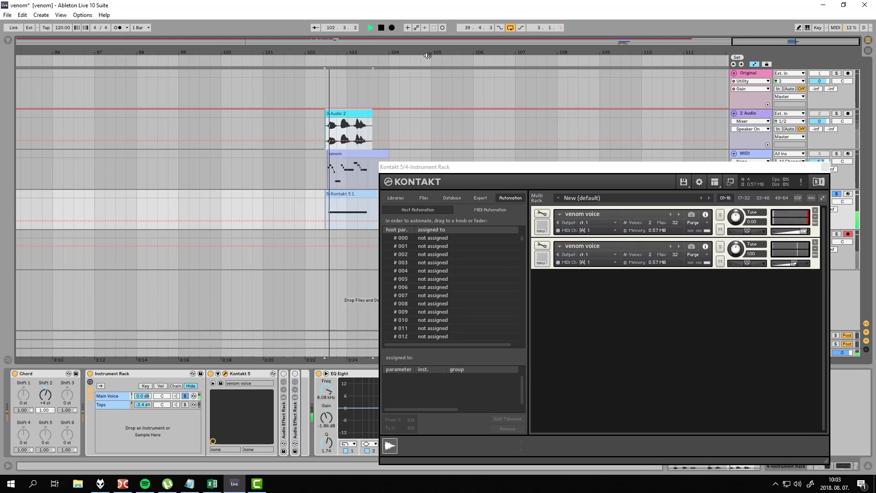
{"action": "left_click_drag", "start_coordinate": [607, 172], "coordinate": [613, 91]}
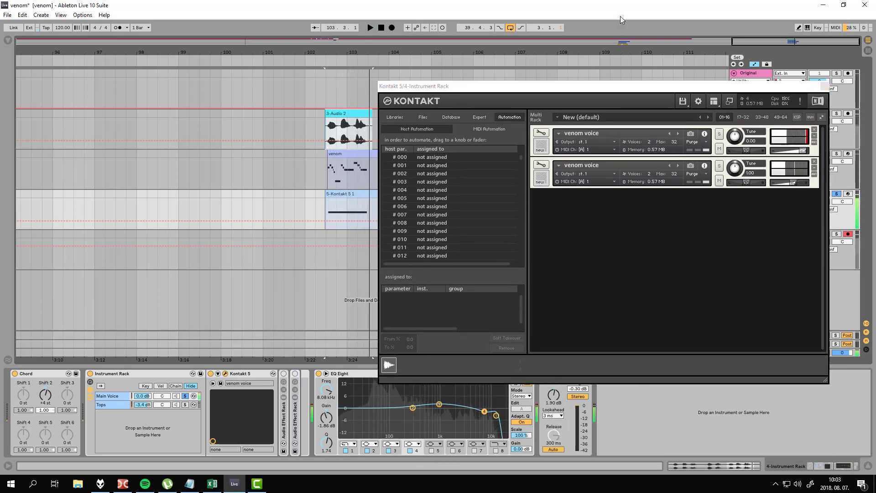
Stop playback, deactivate the Chord device, and play the Main Voice without it
{"action": "key", "text": "space"}
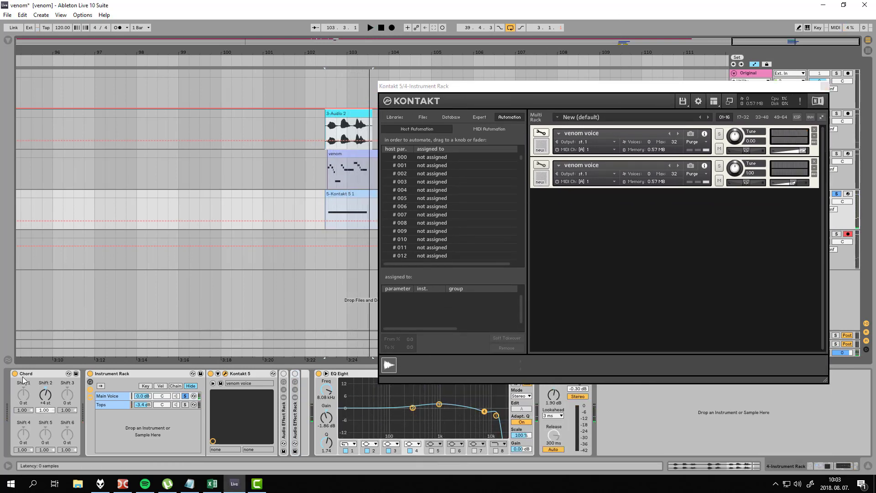
{"action": "left_click", "coordinate": [27, 375]}
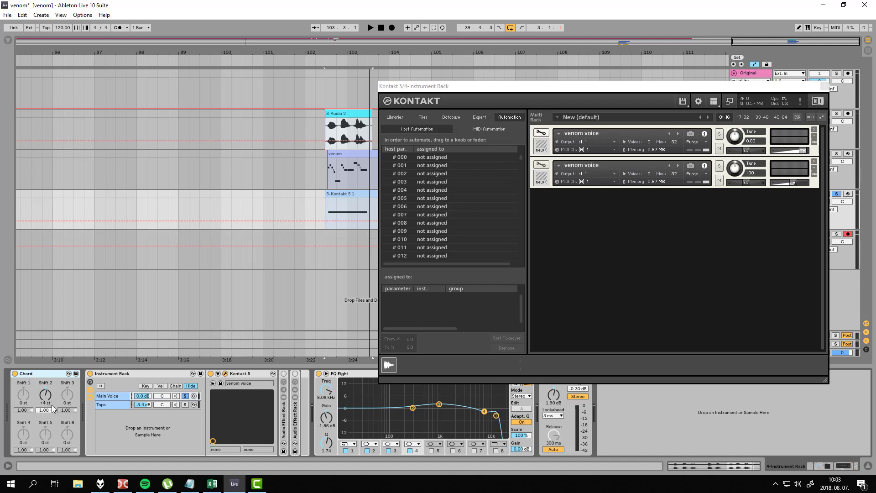
{"action": "left_click", "coordinate": [16, 373]}
{"action": "key", "text": "space"}
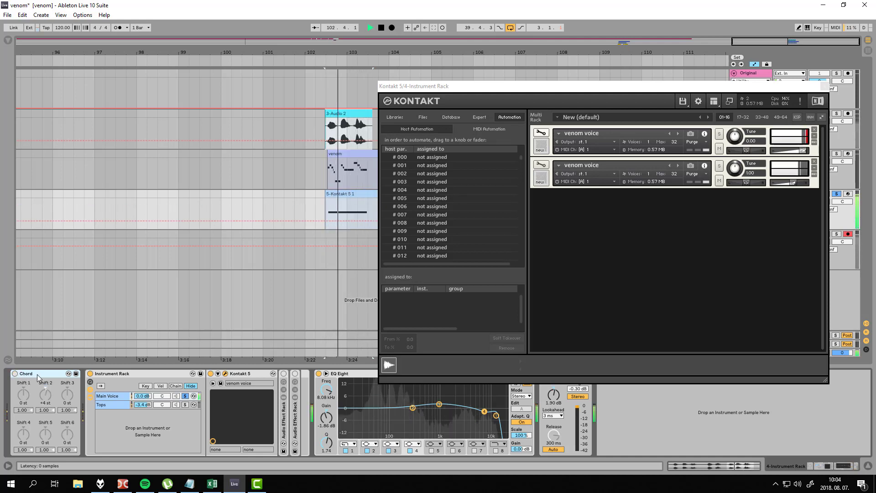
{"action": "key", "text": "space"}
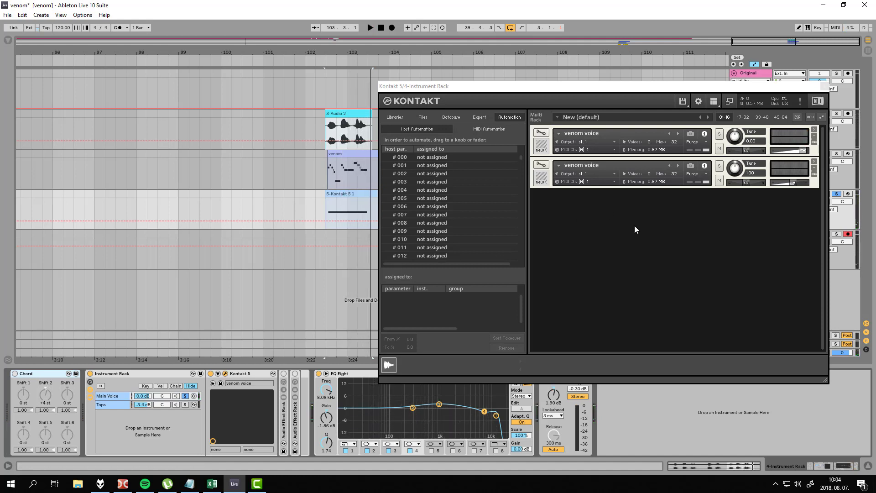
Solo the first venom voice instrument in Kontakt and play it alone
{"action": "left_click", "coordinate": [575, 125]}
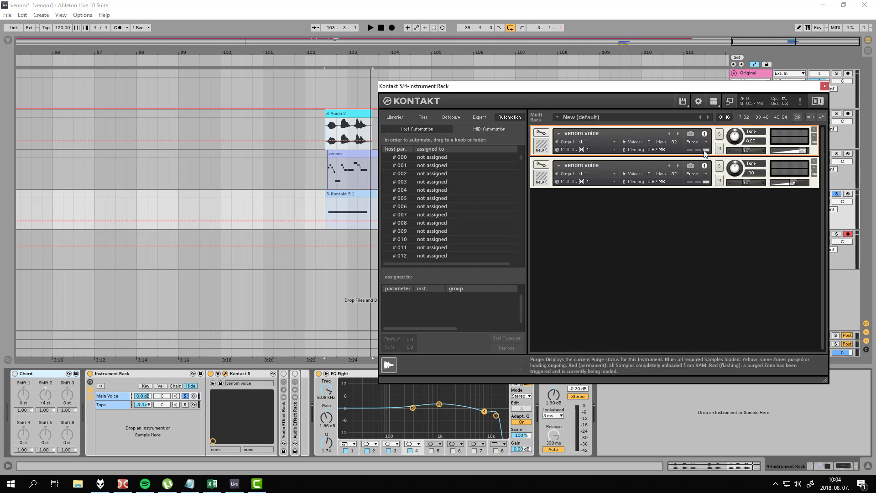
{"action": "left_click", "coordinate": [719, 135]}
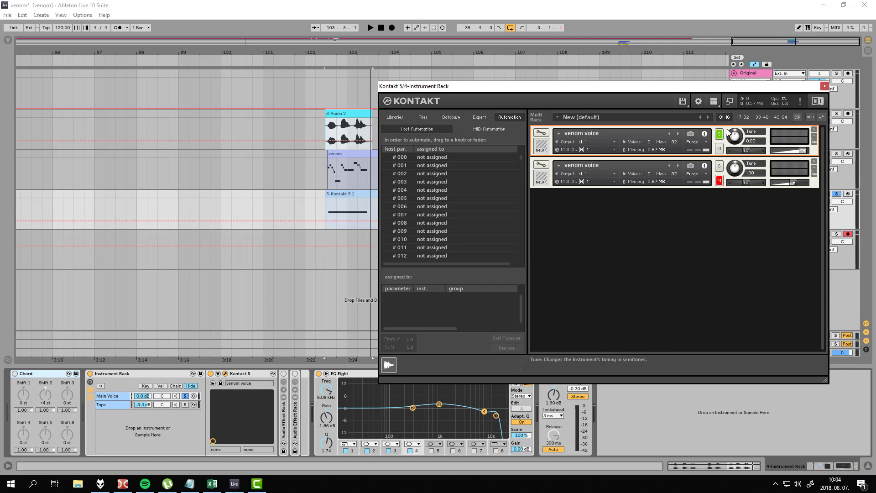
{"action": "key", "text": "space"}
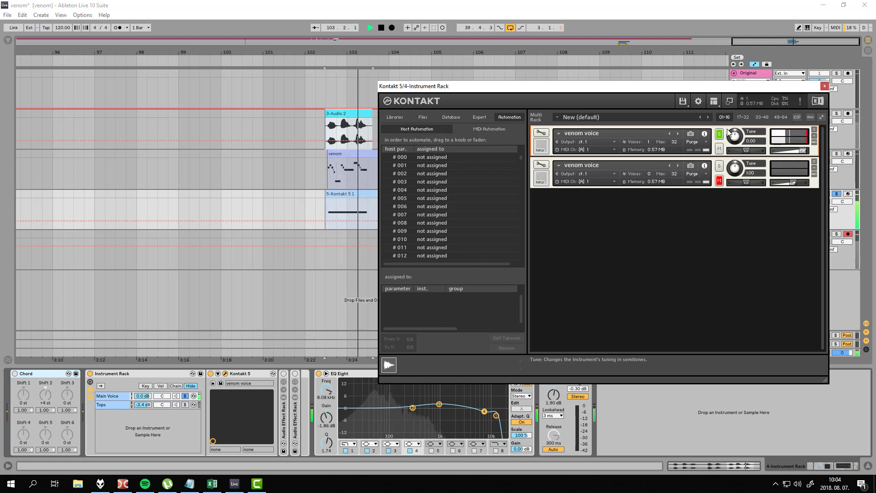
{"action": "key", "text": "space"}
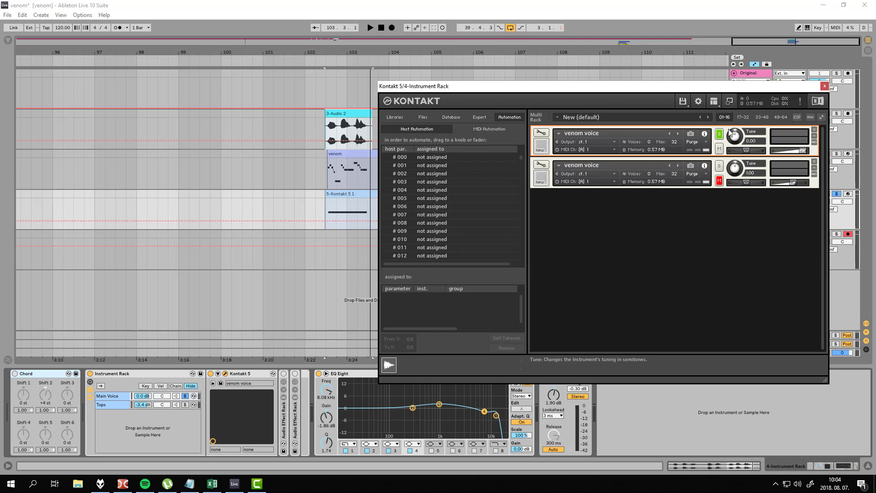
Open the first venom voice instrument for editing and check its source modes, pointing out time machine pro without changing it
{"action": "left_click", "coordinate": [541, 132]}
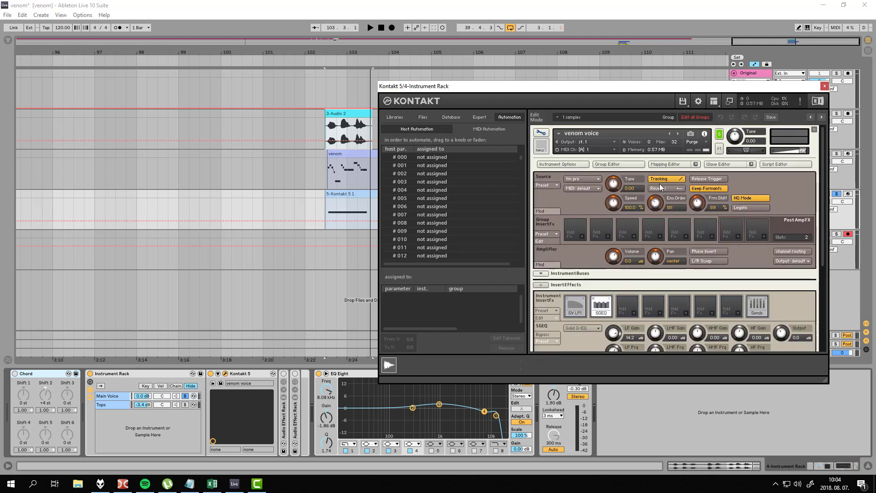
{"action": "left_click", "coordinate": [582, 178]}
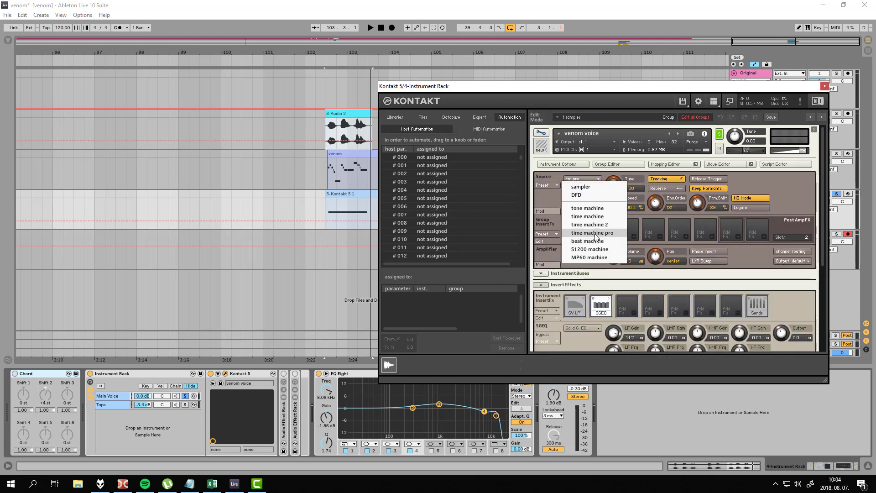
{"action": "left_click", "coordinate": [804, 194]}
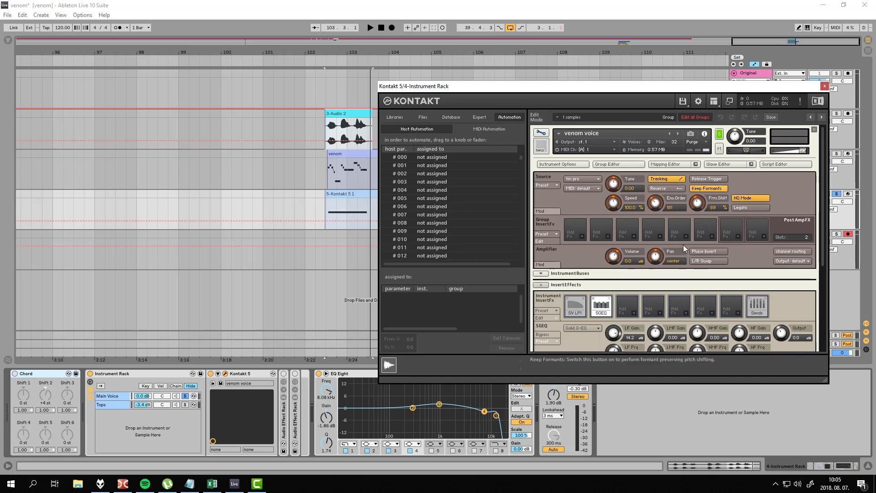
Look over the settings of the first instrument's SV LP1 filter and SGEQ insert effects
{"action": "scroll", "coordinate": [682, 245], "scroll_direction": "down", "scroll_amount": 3}
{"action": "left_click", "coordinate": [573, 258]}
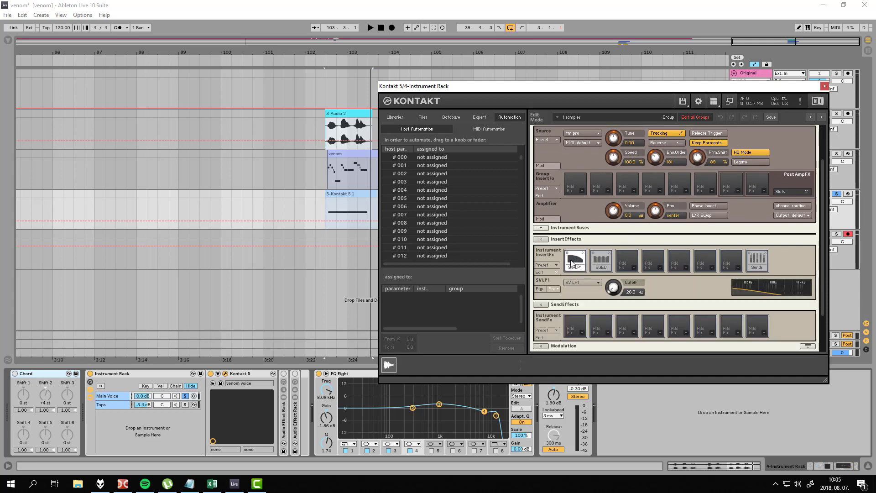
{"action": "scroll", "coordinate": [587, 264], "scroll_direction": "down", "scroll_amount": 2}
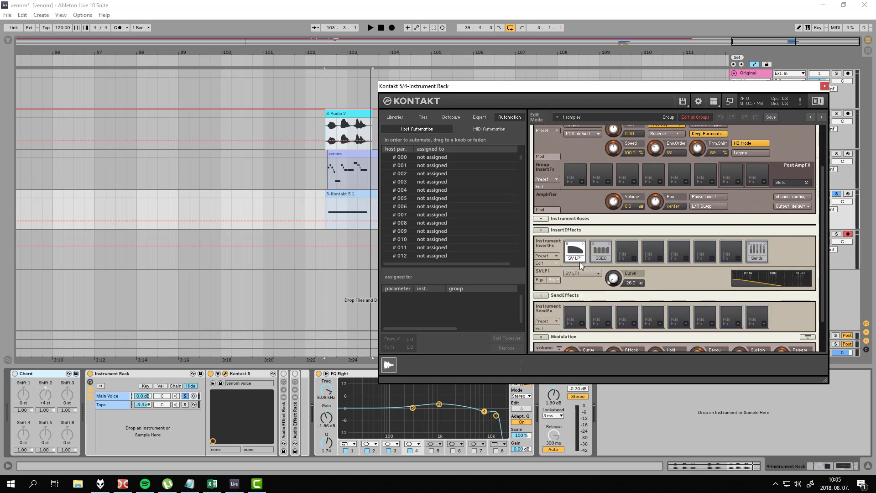
{"action": "left_click", "coordinate": [606, 256]}
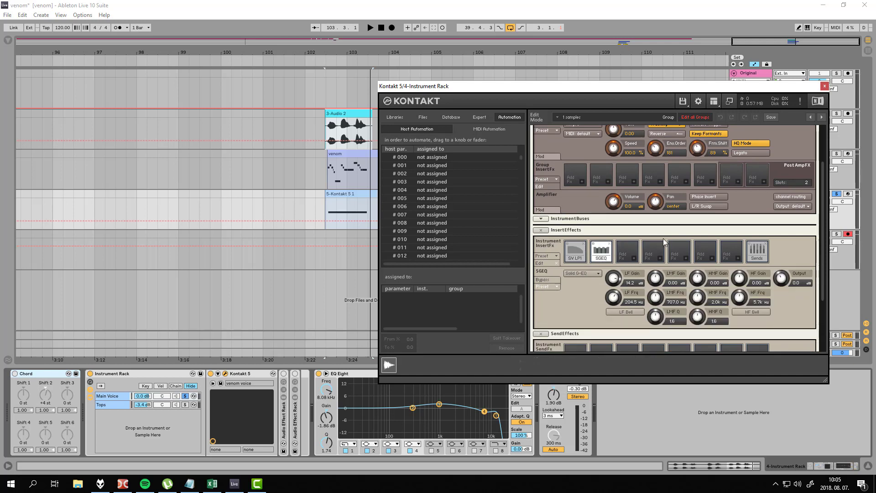
Solo the first venom voice instrument again from its editor and replay it
{"action": "scroll", "coordinate": [720, 184], "scroll_direction": "up", "scroll_amount": 5}
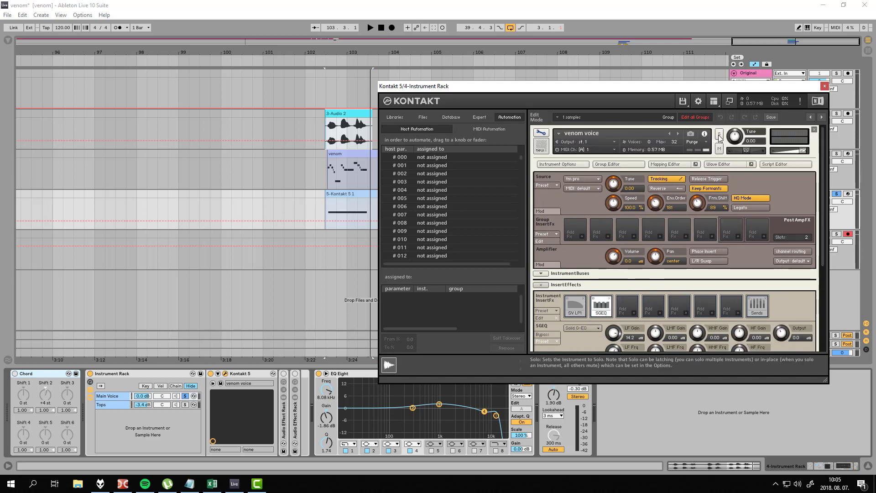
{"action": "left_click", "coordinate": [718, 135]}
{"action": "key", "text": "space"}
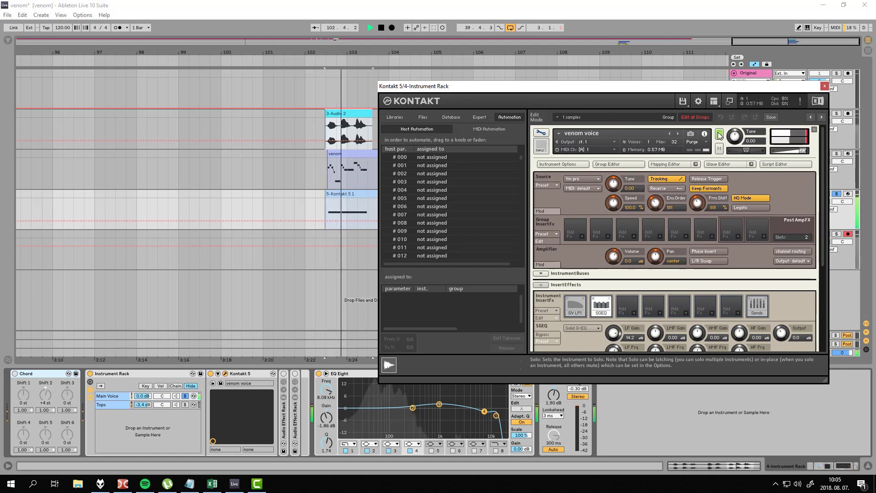
{"action": "key", "text": "space"}
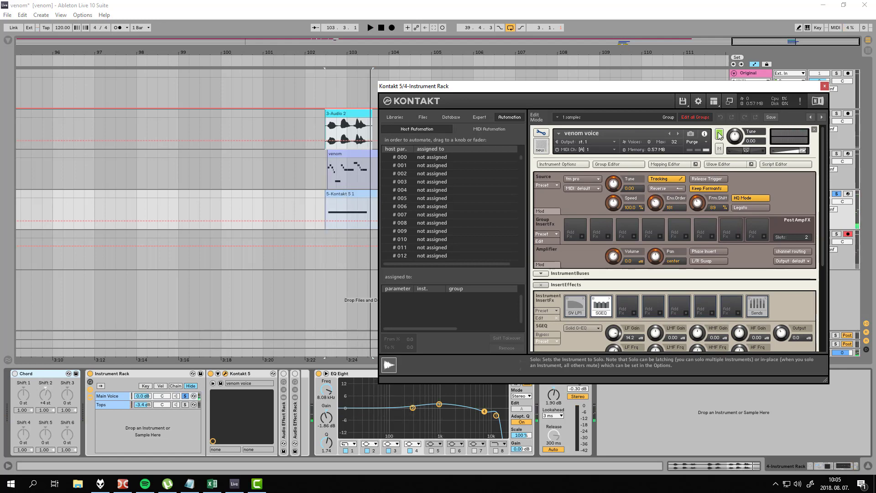
Show the D2 note in the 5-Kontakt 5 1 clip and arm the 4 Instrument track for recording
{"action": "left_click", "coordinate": [341, 212]}
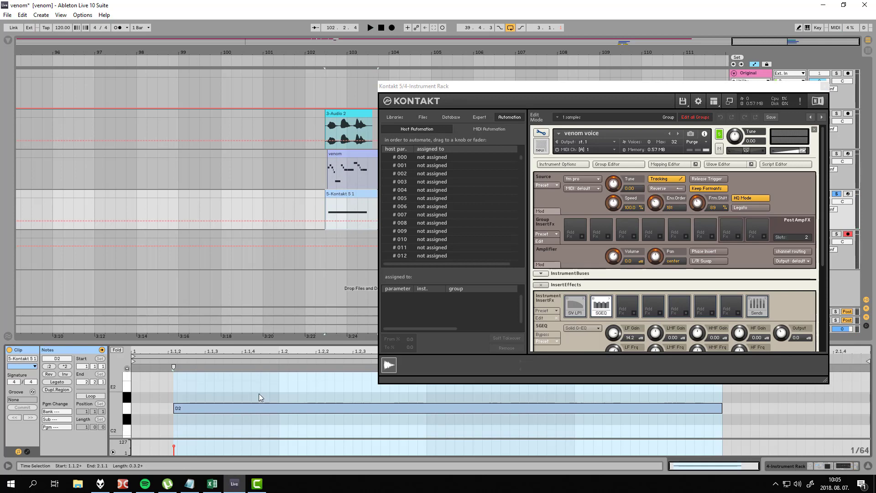
{"action": "left_click", "coordinate": [211, 405]}
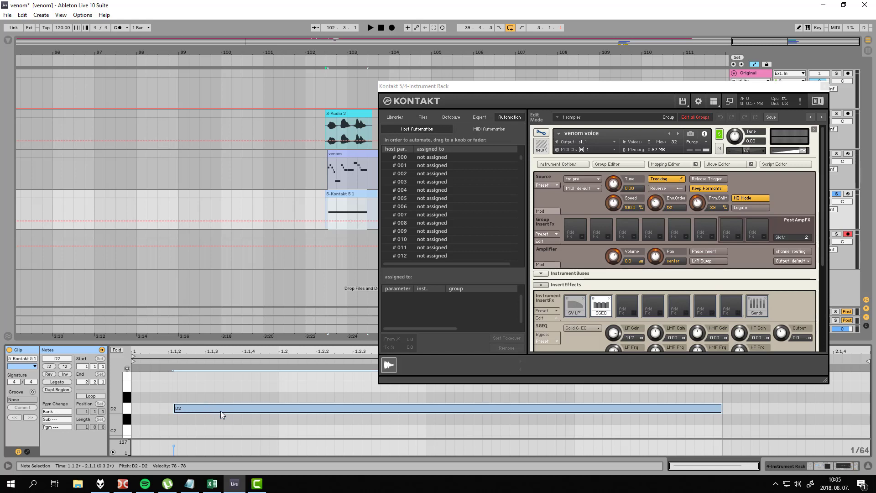
{"action": "left_click", "coordinate": [847, 195]}
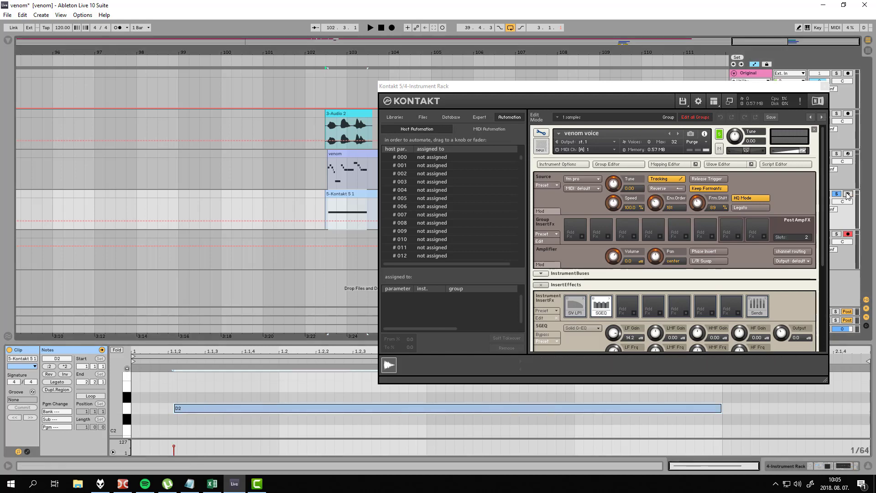
{"action": "left_click", "coordinate": [847, 195]}
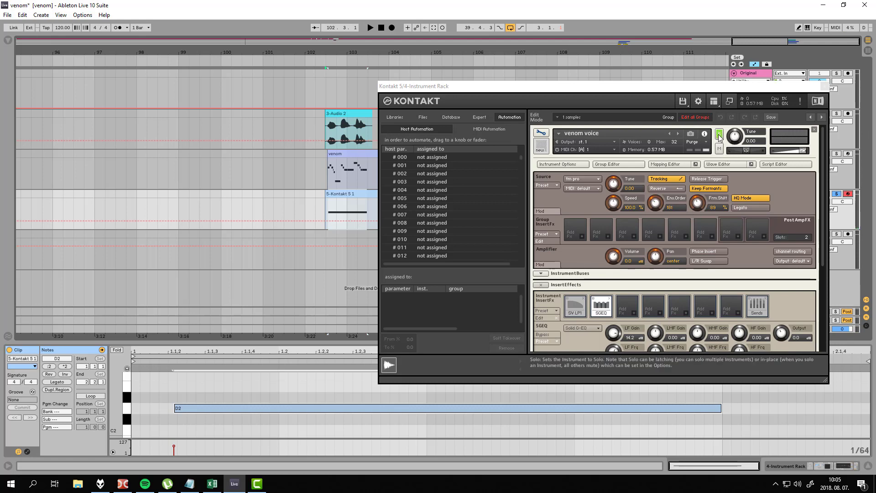
Return to Kontakt's multi rack, then solo the second venom voice instrument and play it alone
{"action": "left_click", "coordinate": [540, 133]}
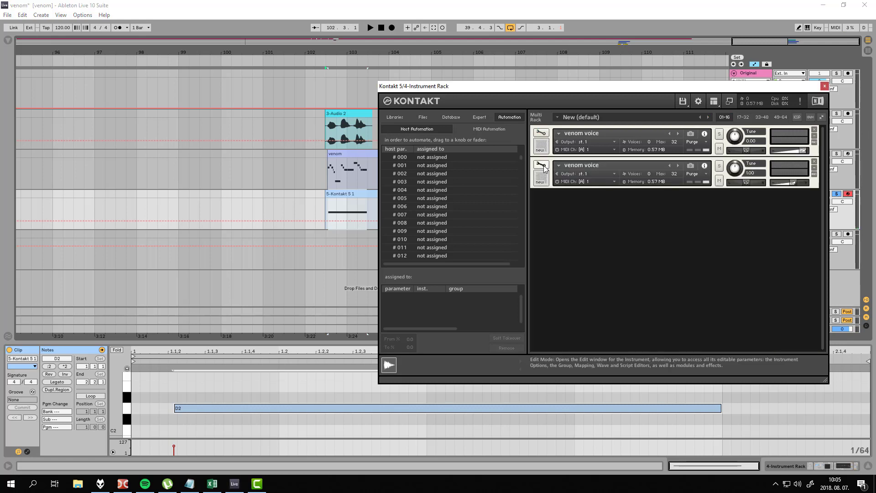
{"action": "left_click", "coordinate": [719, 166]}
{"action": "key", "text": "space"}
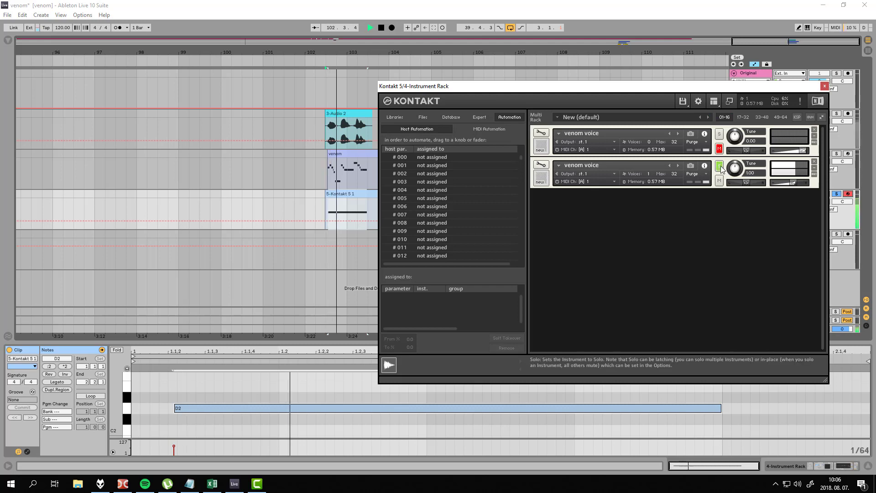
{"action": "key", "text": "space"}
Open the second venom voice instrument's editor, hide its Mapping Editor, examine the source and formant settings, and return to the rack
{"action": "left_click", "coordinate": [541, 166]}
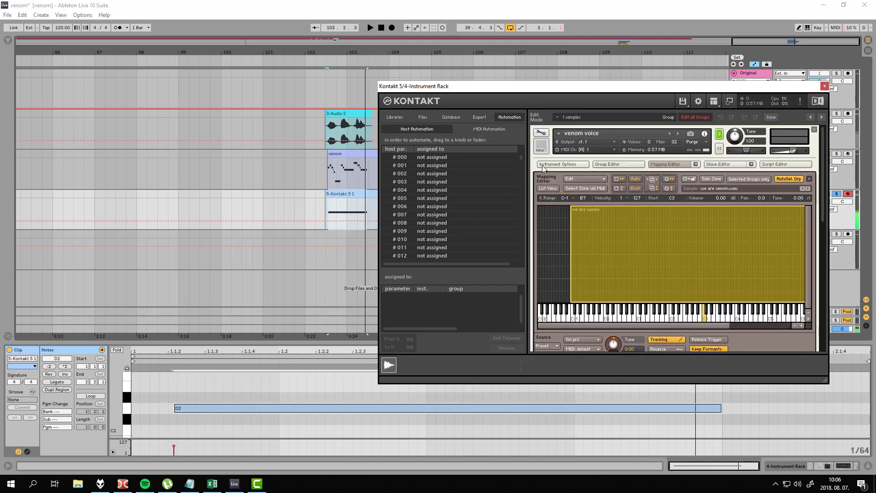
{"action": "left_click", "coordinate": [666, 164]}
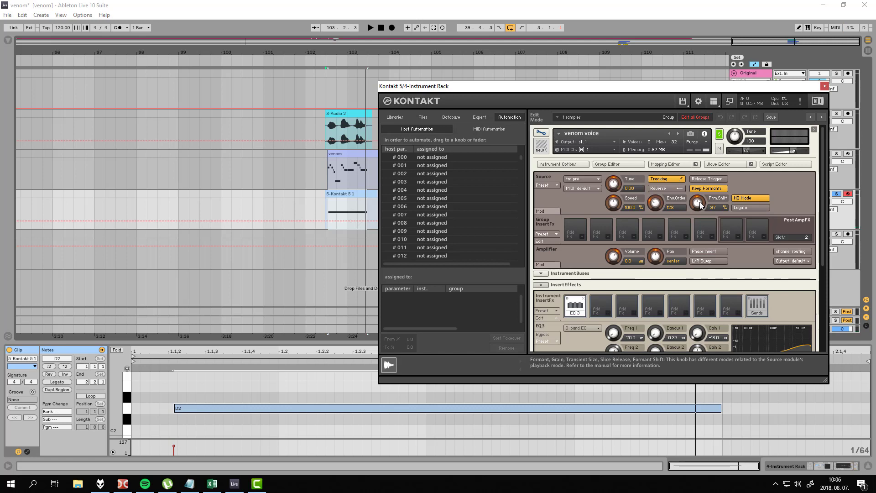
{"action": "left_click_drag", "start_coordinate": [701, 206], "coordinate": [701, 207]}
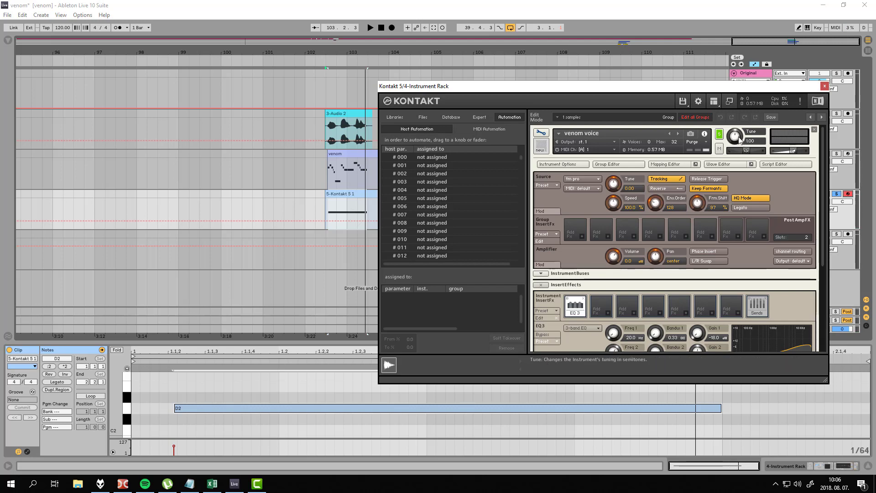
{"action": "left_click", "coordinate": [541, 132]}
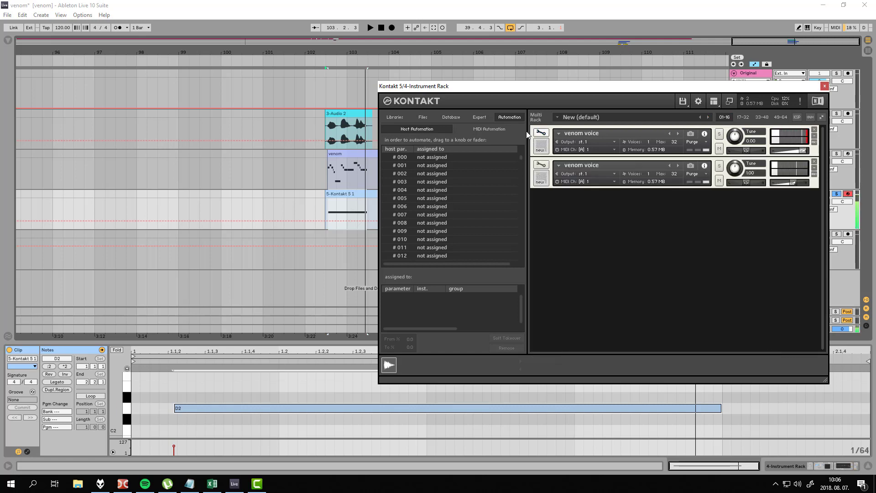
Close the Kontakt window and show the 4 Instrument track's device chain
{"action": "left_click_drag", "start_coordinate": [645, 92], "coordinate": [507, 79]}
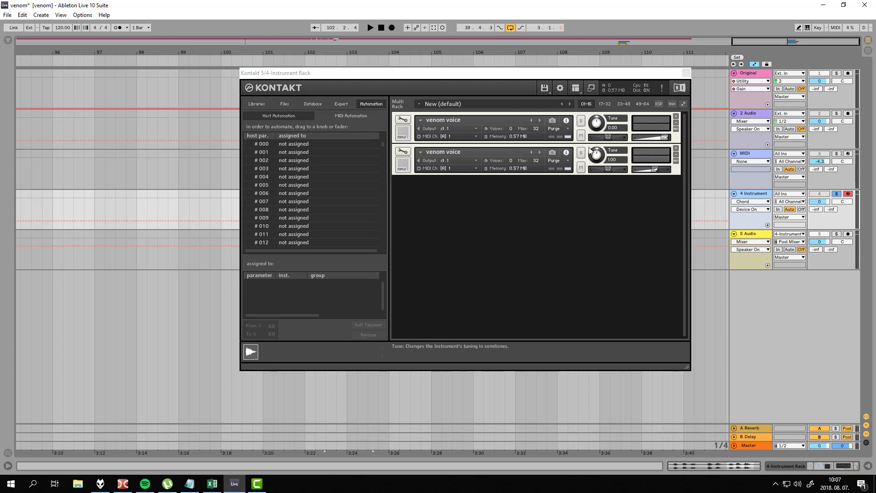
{"action": "left_click", "coordinate": [685, 73]}
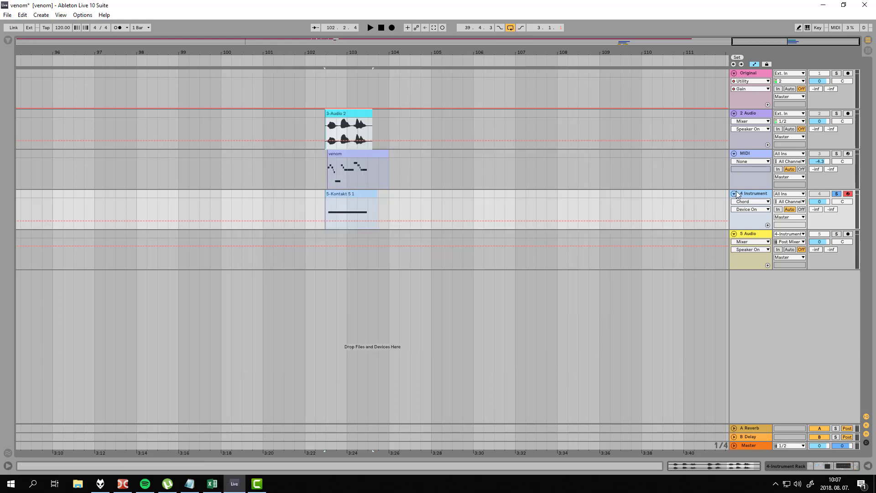
{"action": "double_click", "coordinate": [759, 195]}
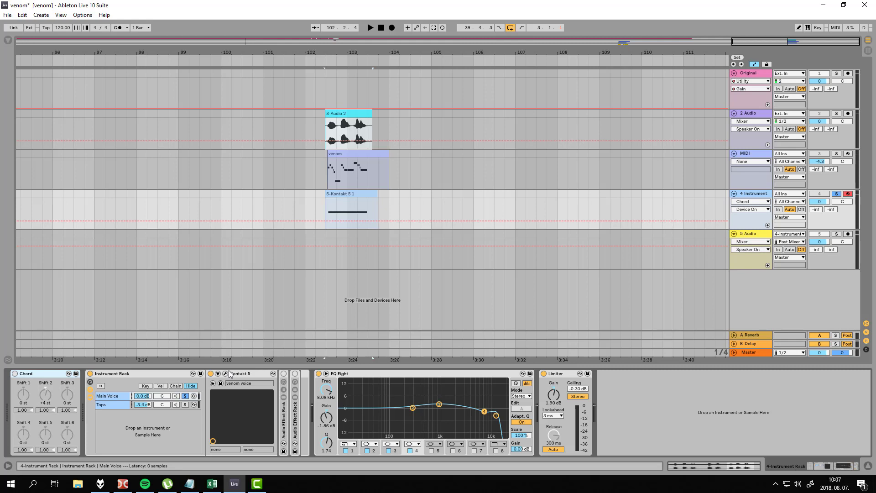
Unfold and turn on the first Audio Effect Rack after Kontakt 5, and compare playback with the rack off and on
{"action": "double_click", "coordinate": [283, 424]}
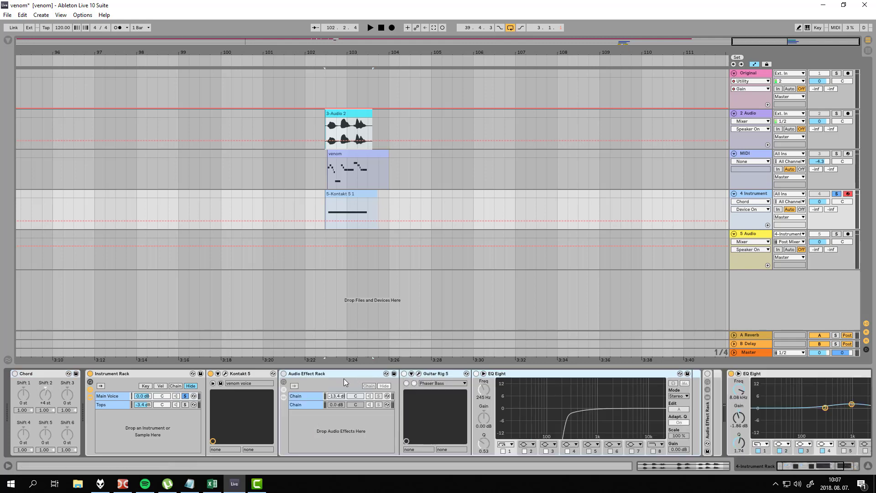
{"action": "left_click", "coordinate": [283, 374]}
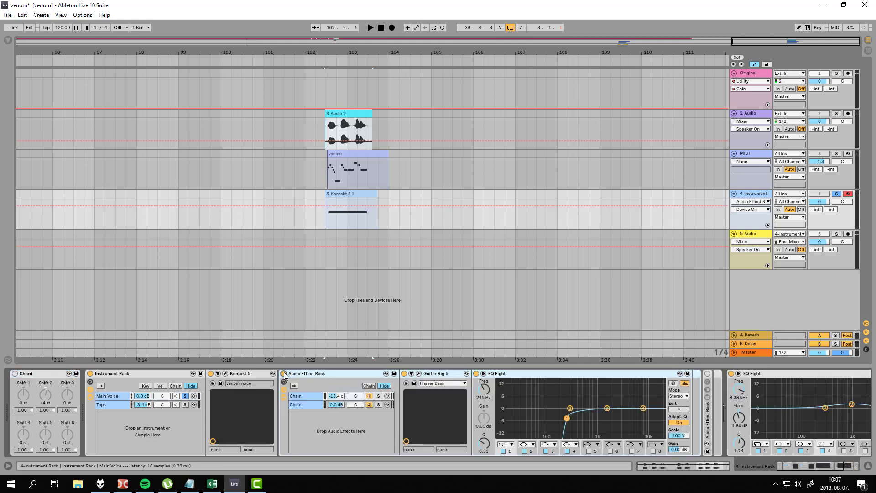
{"action": "left_click", "coordinate": [442, 373]}
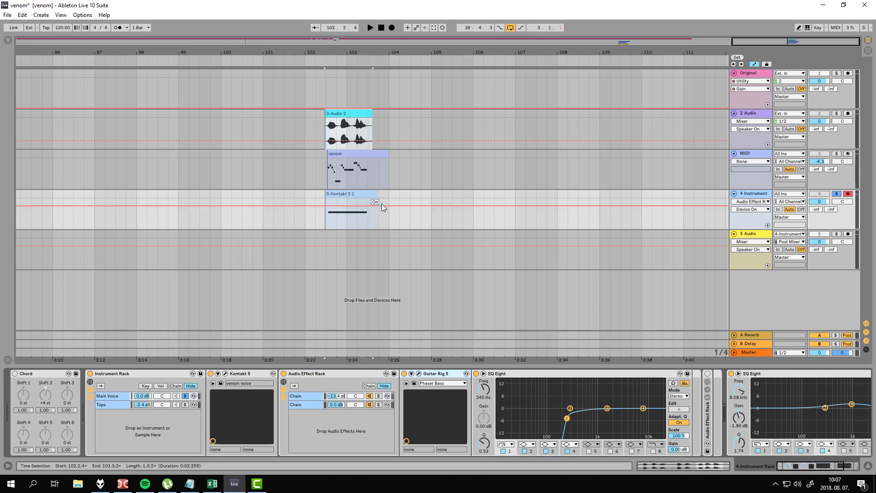
{"action": "key", "text": "space"}
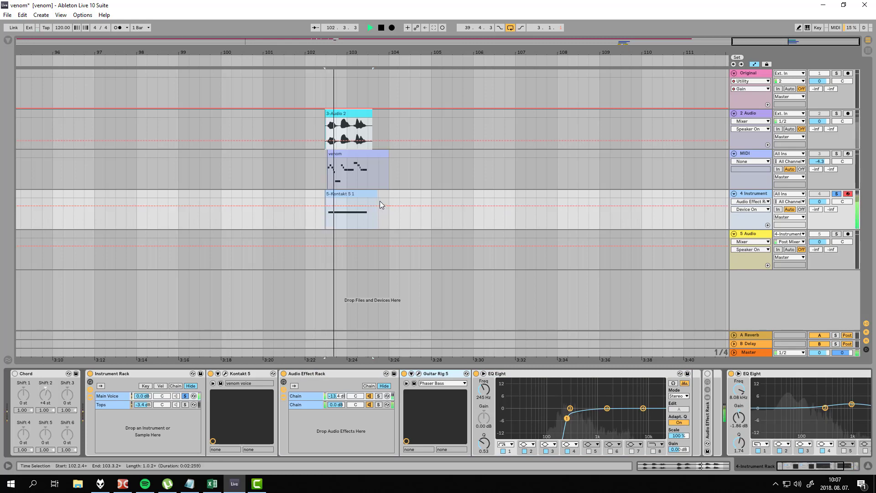
{"action": "left_click", "coordinate": [284, 374]}
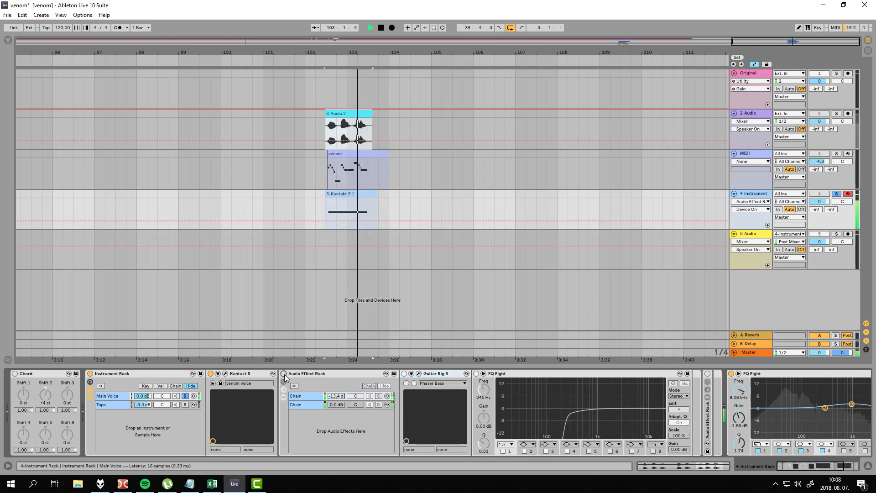
{"action": "left_click", "coordinate": [284, 374]}
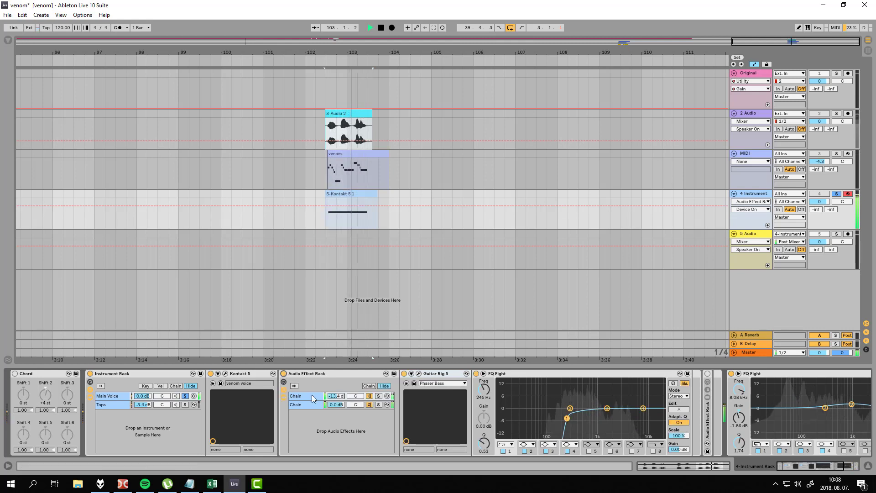
{"action": "key", "text": "space"}
Show the Frequency Shifter chain, solo the Guitar Rig chain, raise its volume to -2.0 dB and play it alone
{"action": "left_click_drag", "start_coordinate": [336, 396], "coordinate": [336, 378]}
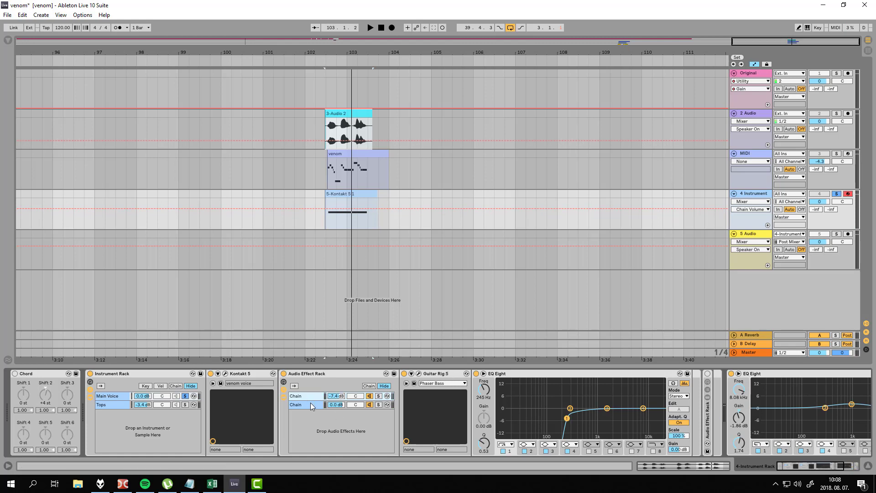
{"action": "left_click", "coordinate": [370, 403]}
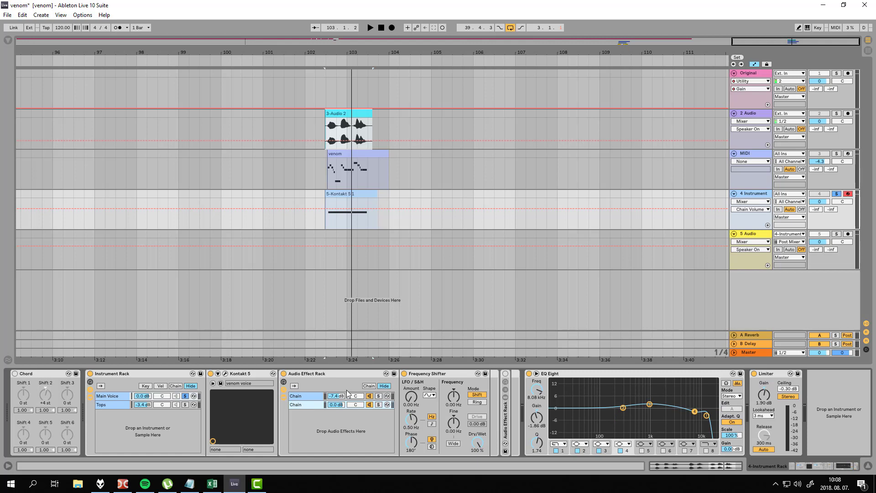
{"action": "left_click", "coordinate": [378, 396]}
{"action": "mouse_move", "coordinate": [338, 395]}
{"action": "left_mouse_down"}
{"action": "mouse_move", "coordinate": [337, 383]}
{"action": "mouse_move", "coordinate": [335, 397]}
{"action": "left_mouse_up"}
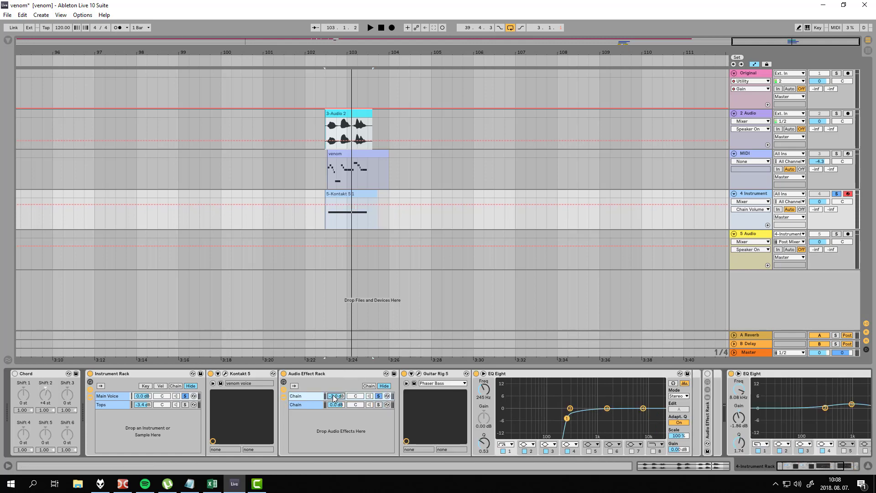
{"action": "key", "text": "space"}
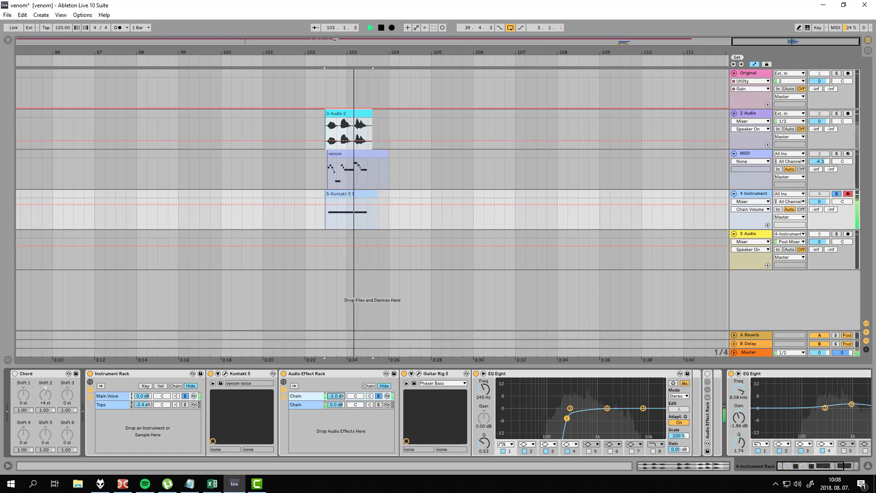
{"action": "key", "text": "space"}
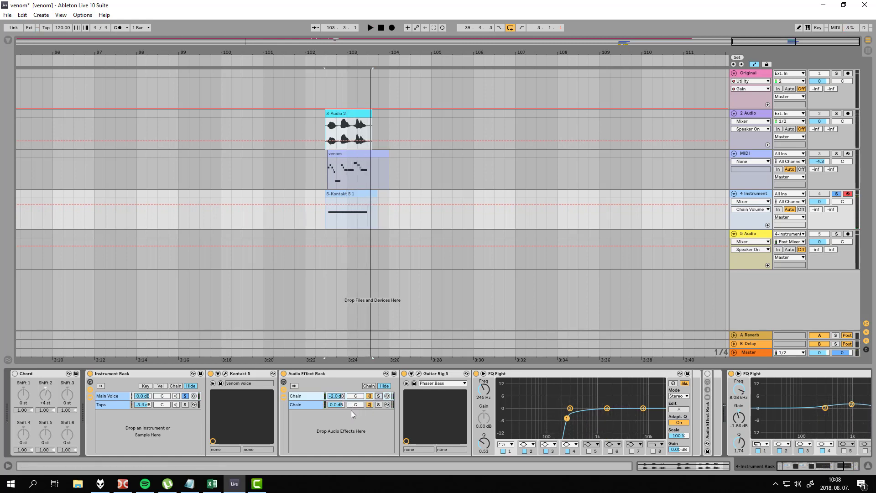
Set the Guitar Rig chain's volume to -1.0 dB and compare playback with the first Audio Effect Rack off and on
{"action": "left_click", "coordinate": [524, 373]}
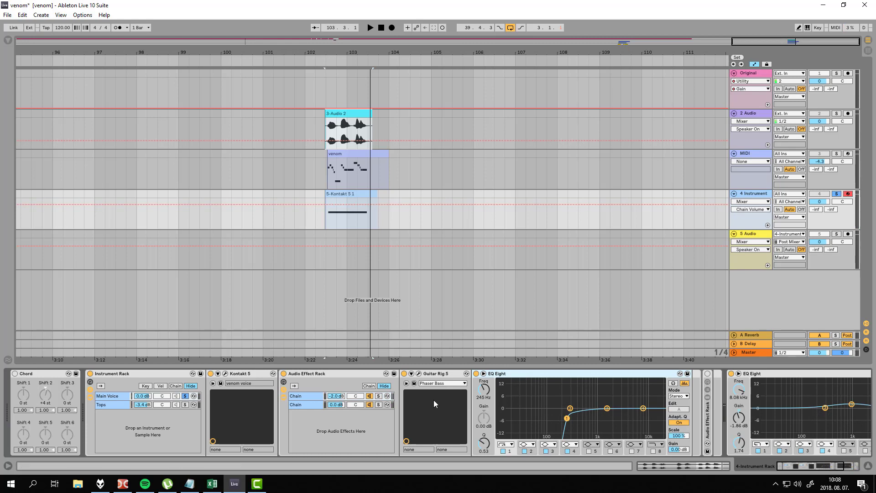
{"action": "left_click", "coordinate": [311, 405]}
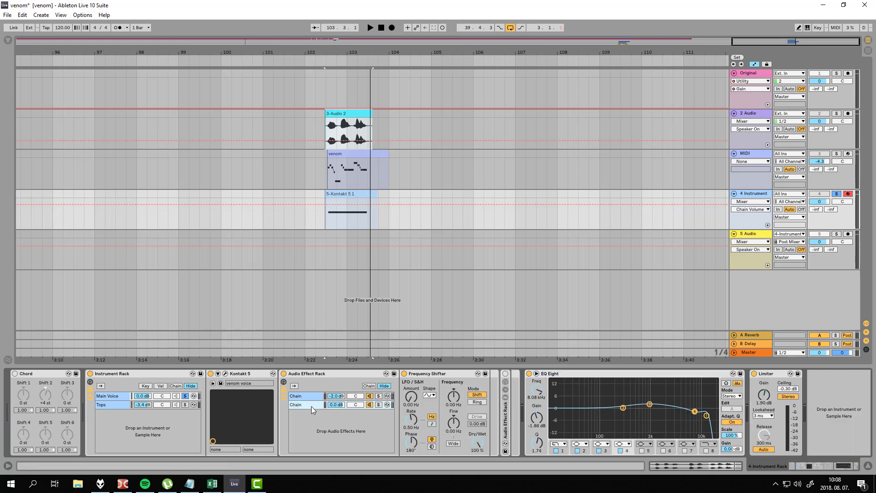
{"action": "key", "text": "space"}
{"action": "left_click", "coordinate": [342, 396]}
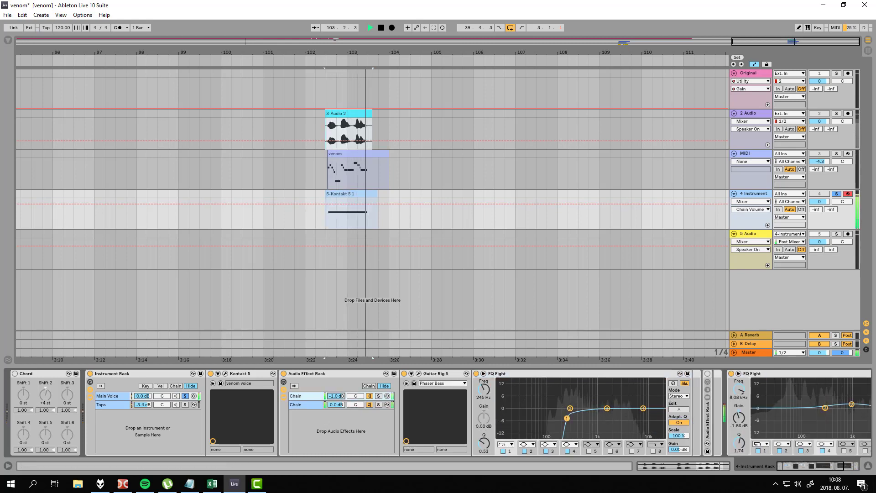
{"action": "key", "text": "space"}
{"action": "left_click", "coordinate": [283, 374]}
{"action": "key", "text": "space"}
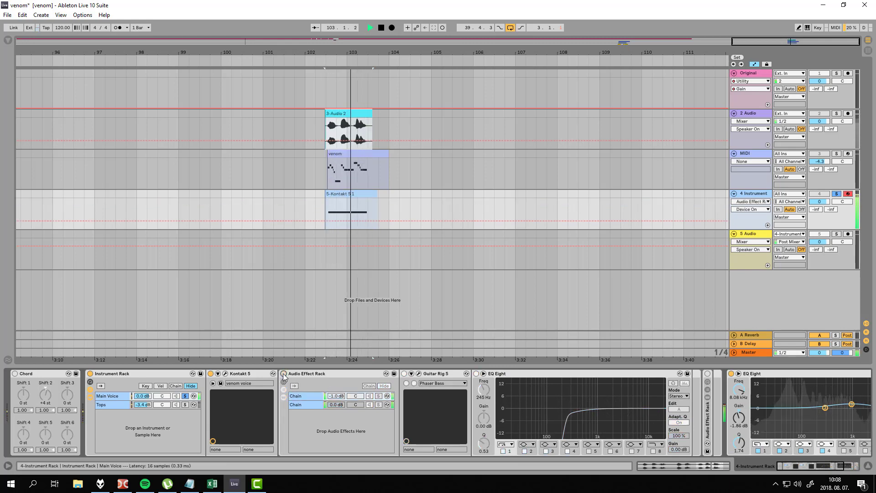
{"action": "left_click", "coordinate": [283, 374]}
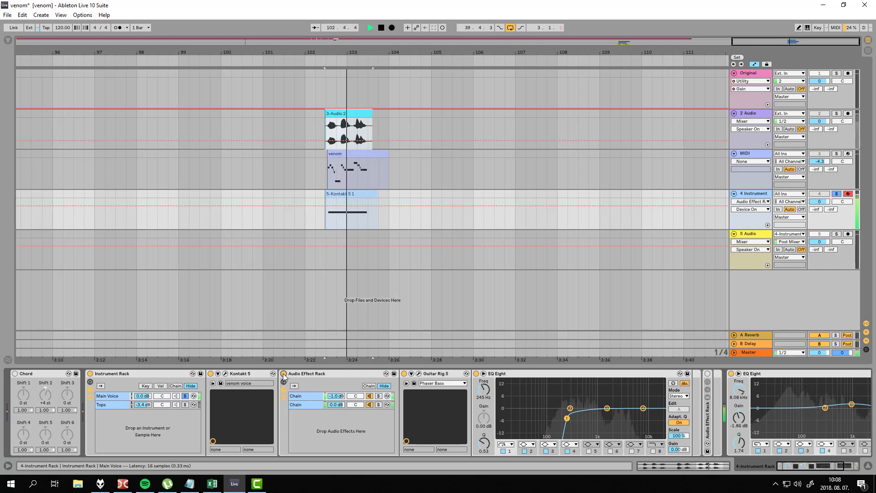
{"action": "key", "text": "space"}
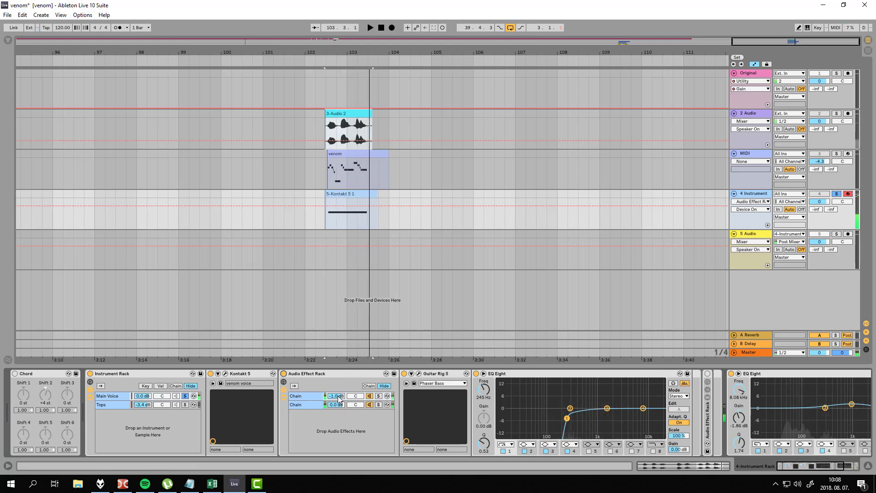
Lower the Guitar Rig chain to -16.5 dB, compare playback with the rack off and on, and settle the volume at -13.4 dB
{"action": "left_click_drag", "start_coordinate": [338, 398], "coordinate": [337, 428]}
{"action": "left_click_drag", "start_coordinate": [336, 395], "coordinate": [336, 398]}
{"action": "key", "text": "space"}
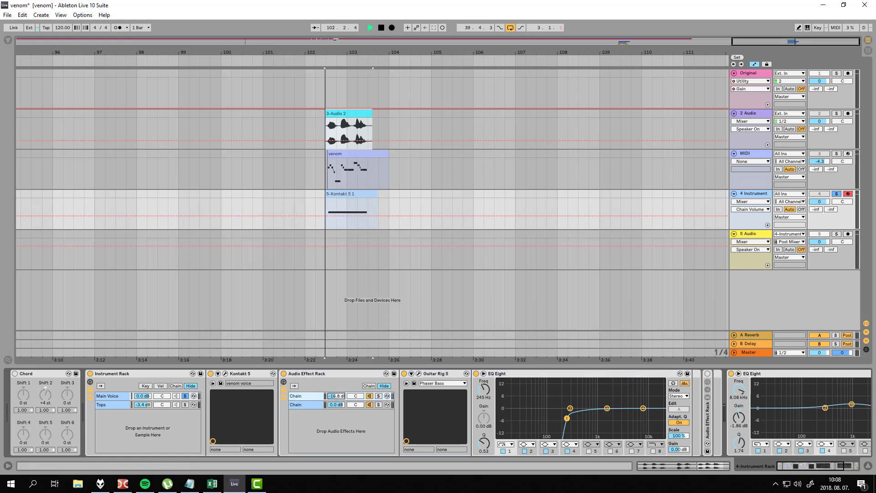
{"action": "left_click", "coordinate": [283, 373]}
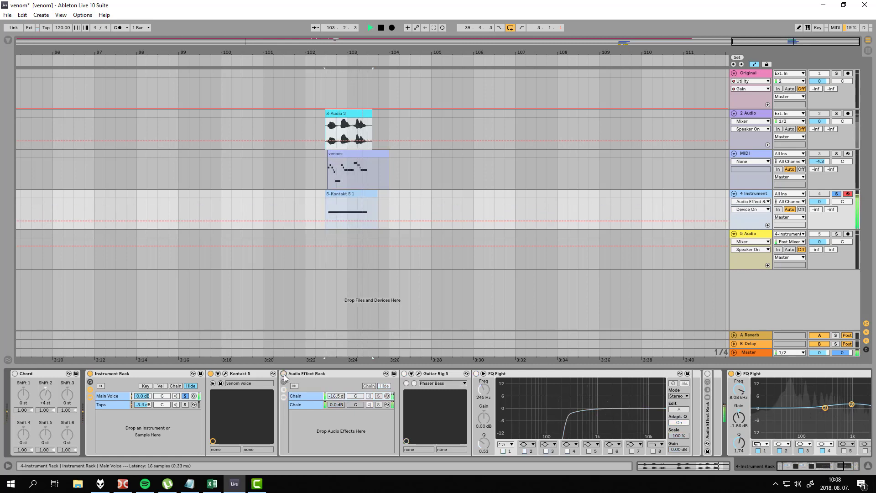
{"action": "left_click", "coordinate": [284, 374]}
{"action": "left_click_drag", "start_coordinate": [343, 398], "coordinate": [338, 390]}
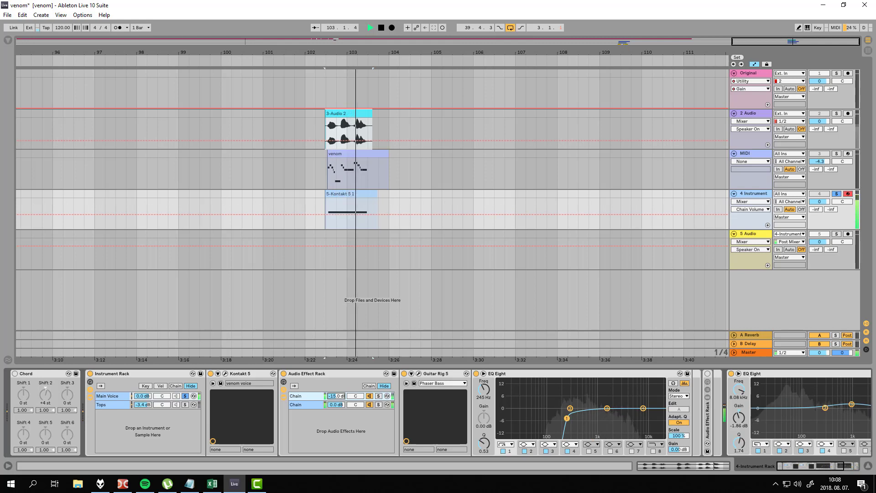
{"action": "key", "text": "space"}
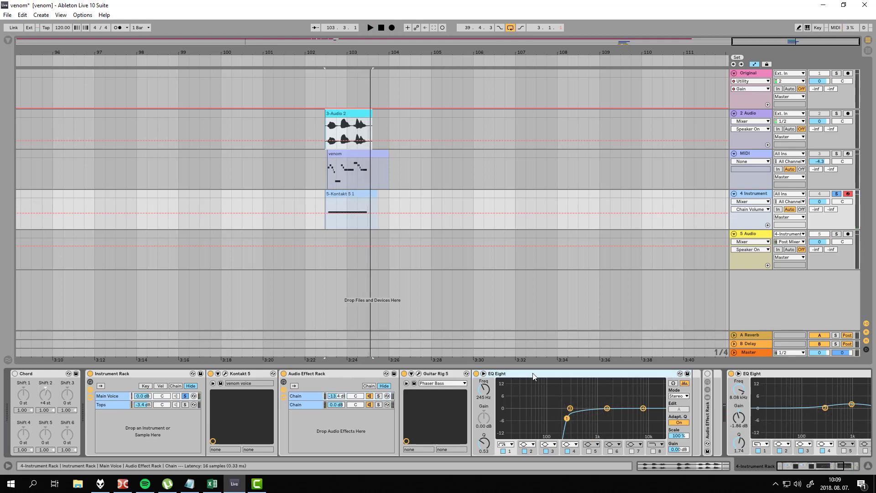
Fold the first effect rack, turn on and unfold the second one with its Gate, then play the voice with Chord turned on
{"action": "double_click", "coordinate": [311, 373]}
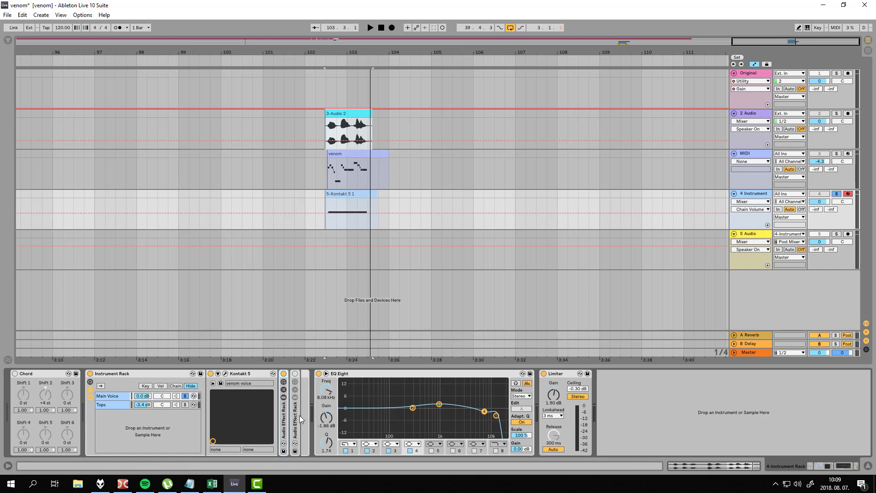
{"action": "left_click", "coordinate": [294, 373]}
{"action": "double_click", "coordinate": [295, 378]}
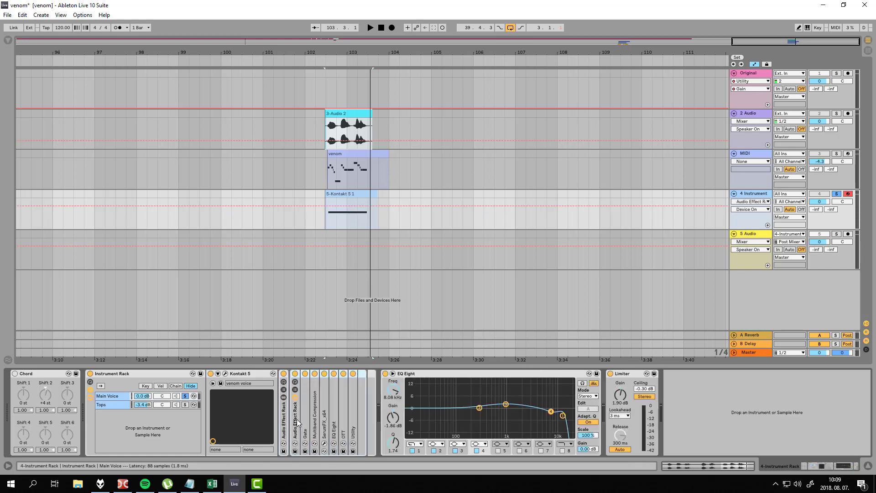
{"action": "double_click", "coordinate": [305, 414]}
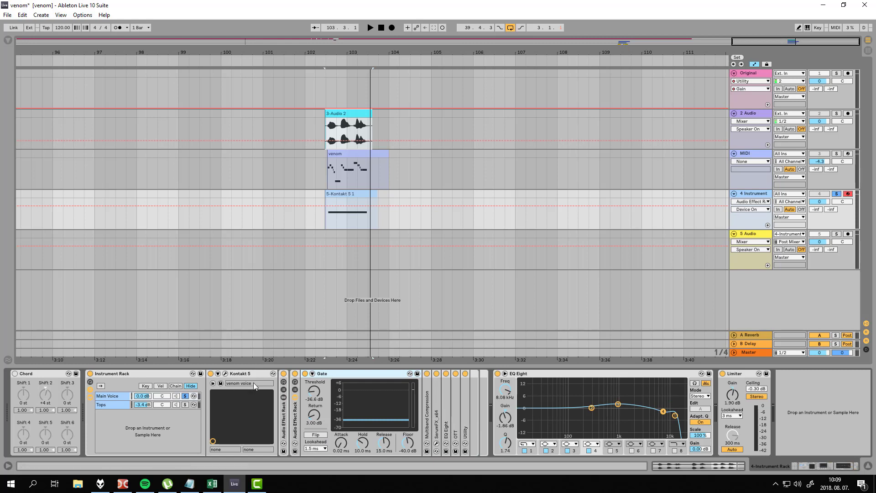
{"action": "left_click", "coordinate": [14, 374]}
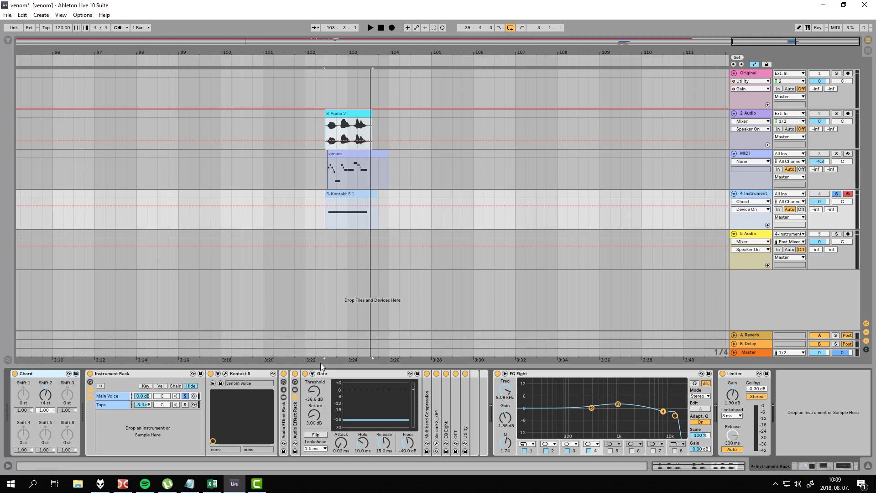
{"action": "key", "text": "space"}
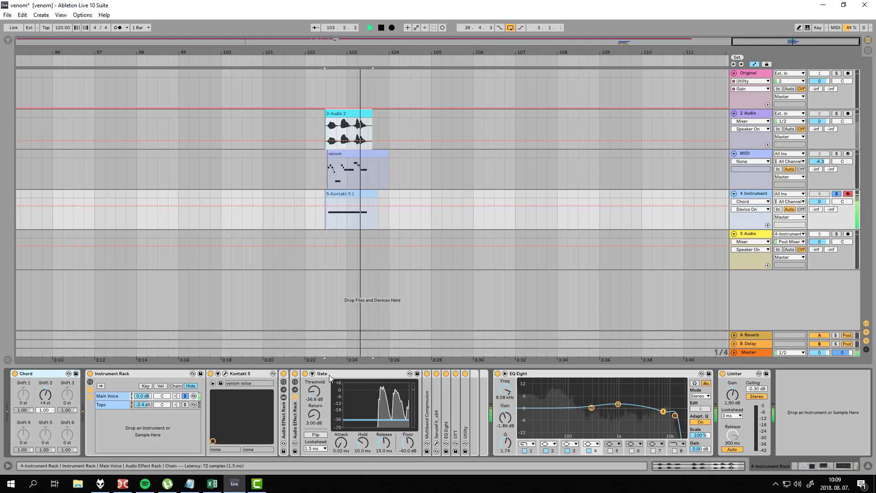
Switch off Multiband Compression, SerumFX_x64, EQ Eight, OTT and Utility in the second effect rack, and fold its Gate
{"action": "left_click", "coordinate": [427, 373]}
{"action": "left_click", "coordinate": [436, 374]}
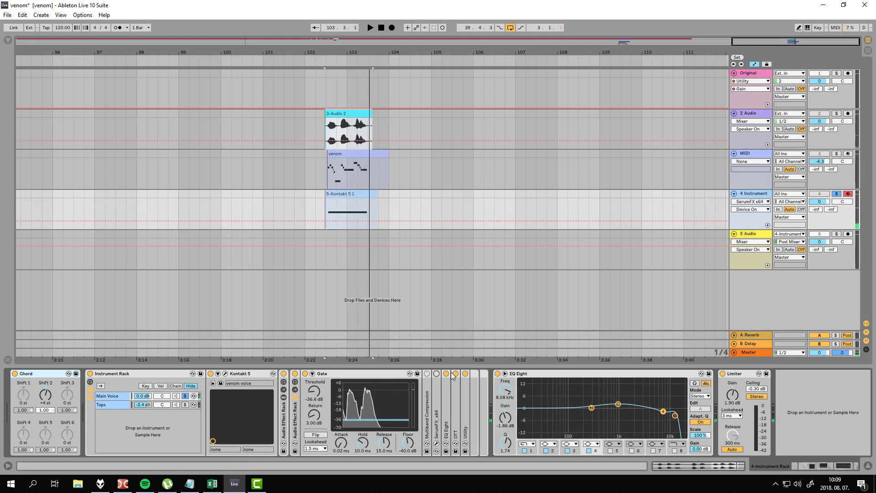
{"action": "left_click", "coordinate": [455, 374]}
{"action": "left_click", "coordinate": [465, 373]}
{"action": "left_click", "coordinate": [446, 373]}
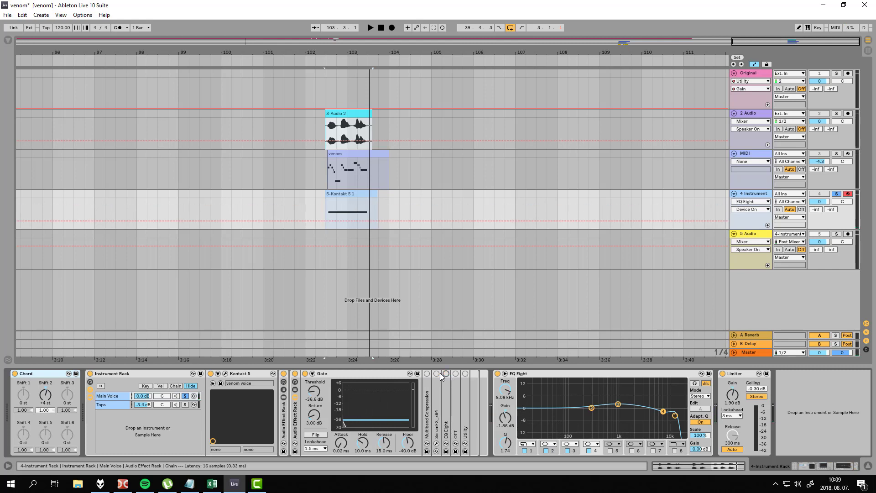
{"action": "left_click", "coordinate": [342, 375]}
{"action": "double_click", "coordinate": [341, 374]}
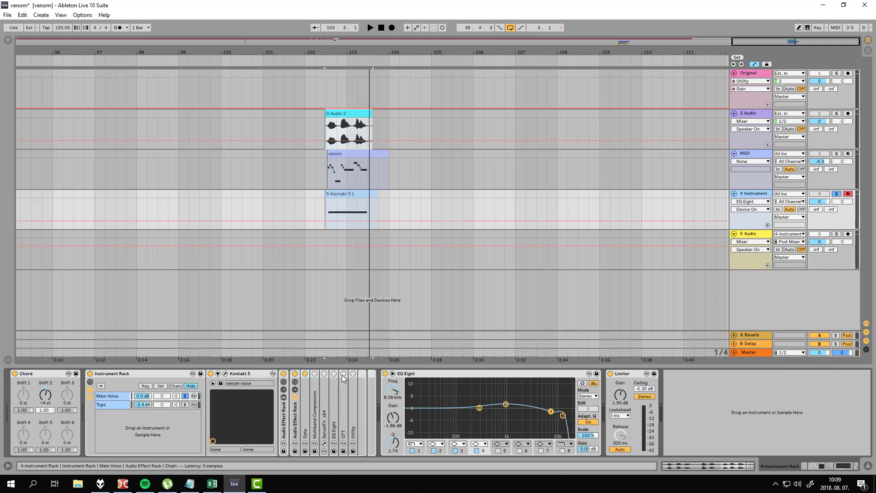
Unfold Multiband Compression, turn it on, play the voice through it, and fold it again
{"action": "double_click", "coordinate": [316, 403]}
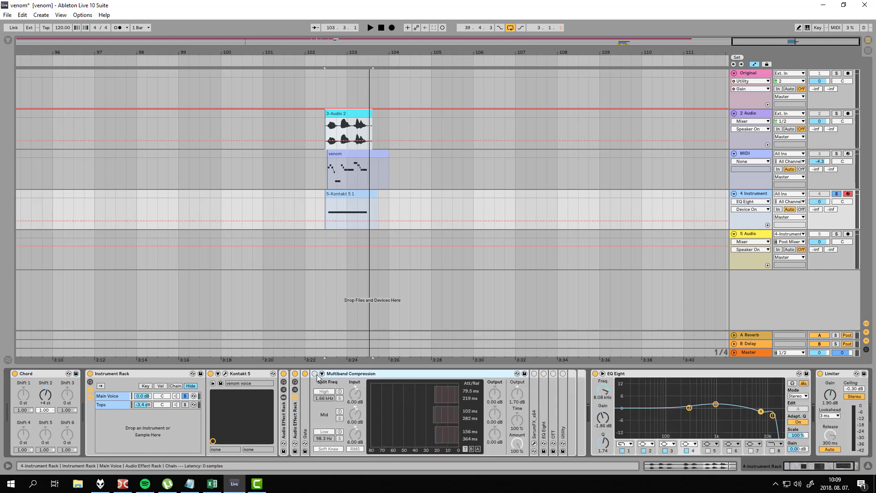
{"action": "key", "text": "space"}
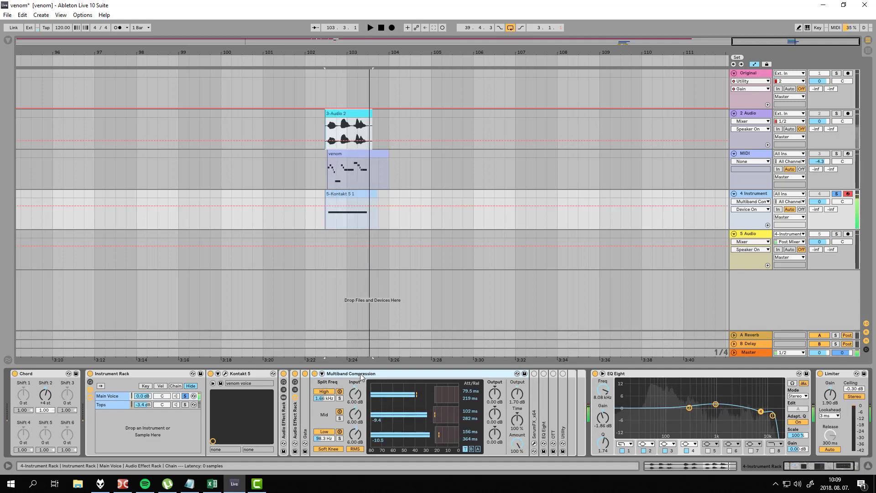
{"action": "key", "text": "space"}
{"action": "double_click", "coordinate": [361, 376]}
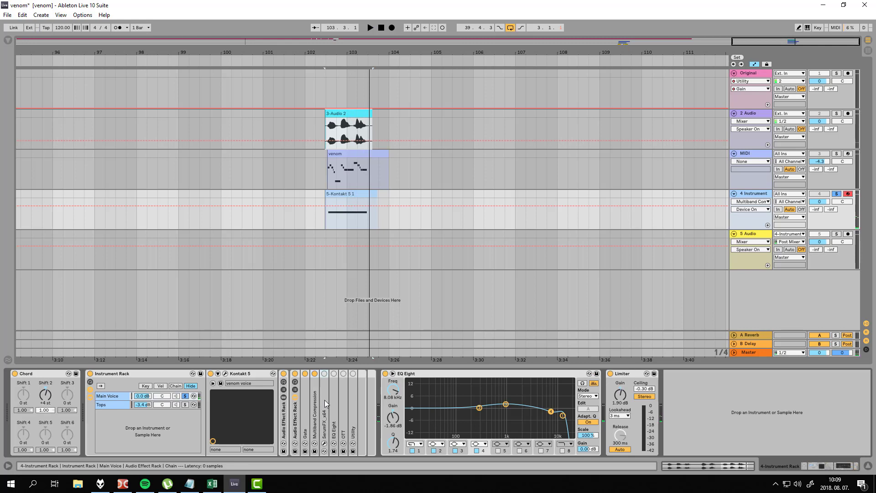
Unfold SerumFX_x64 in the second effect rack, turn it on and open its plug-in window
{"action": "double_click", "coordinate": [324, 400]}
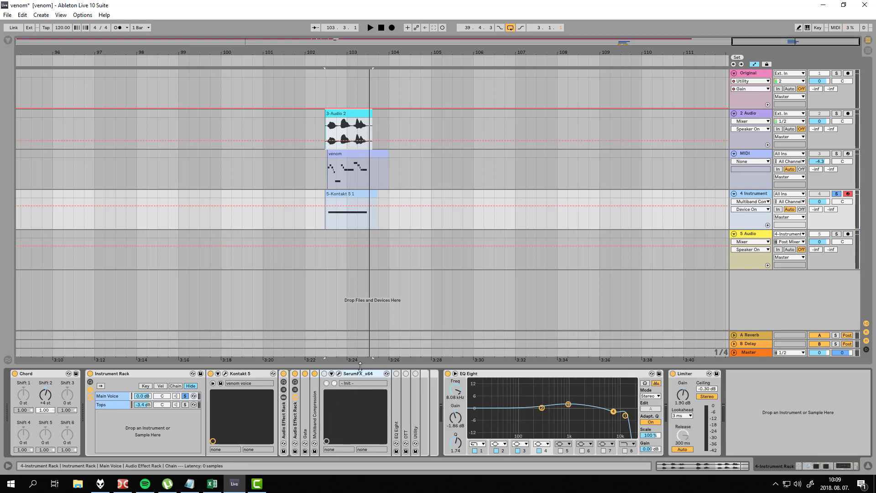
{"action": "left_click", "coordinate": [324, 373]}
{"action": "left_click", "coordinate": [340, 373]}
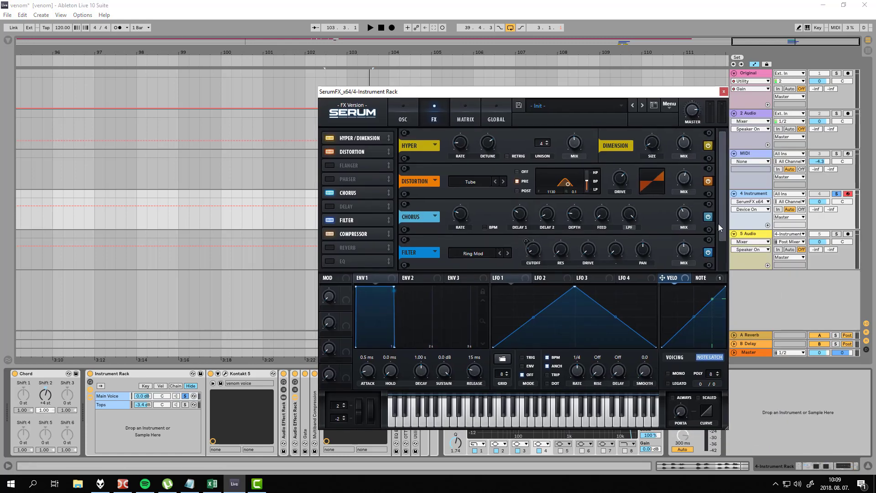
Play the voice through Serum and compare it with the Ring Mod filter bypassed and turned back on
{"action": "left_click_drag", "start_coordinate": [722, 224], "coordinate": [723, 250]}
{"action": "key", "text": "space"}
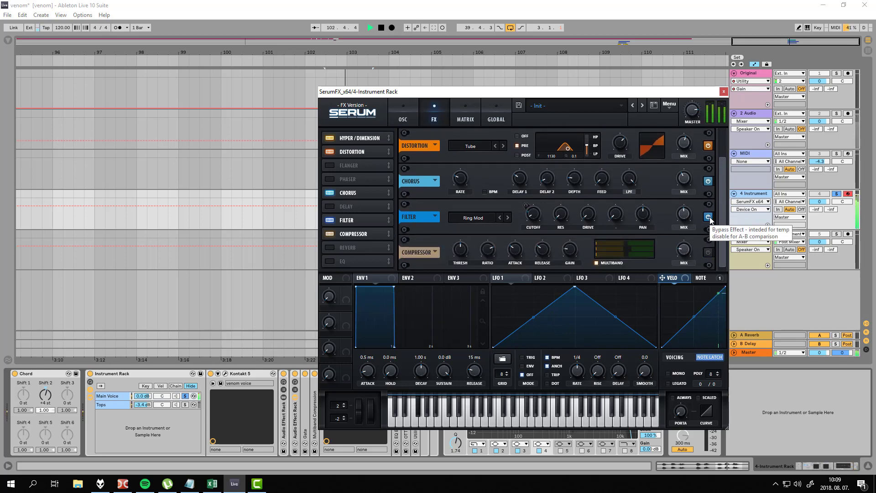
{"action": "left_click", "coordinate": [708, 217]}
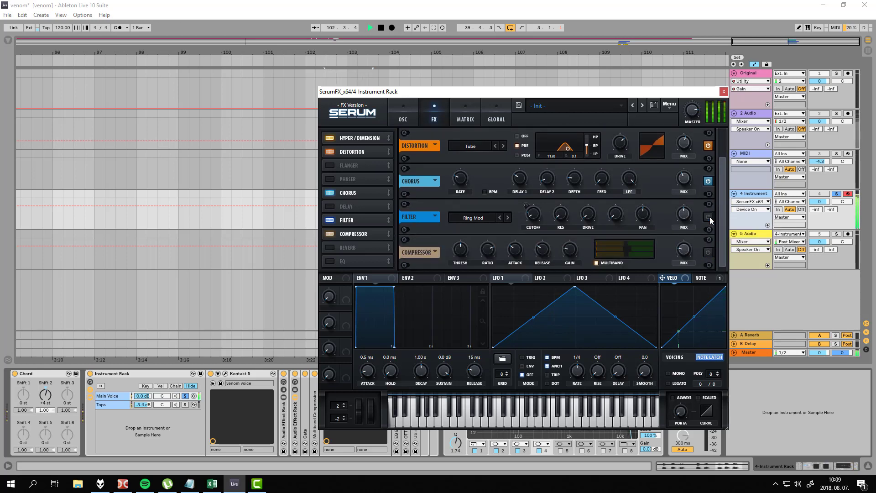
{"action": "left_click", "coordinate": [708, 217]}
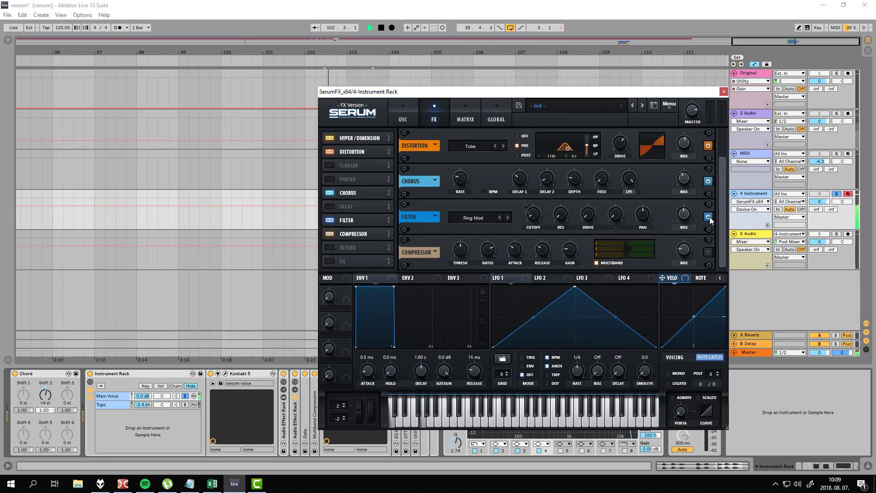
{"action": "key", "text": "space"}
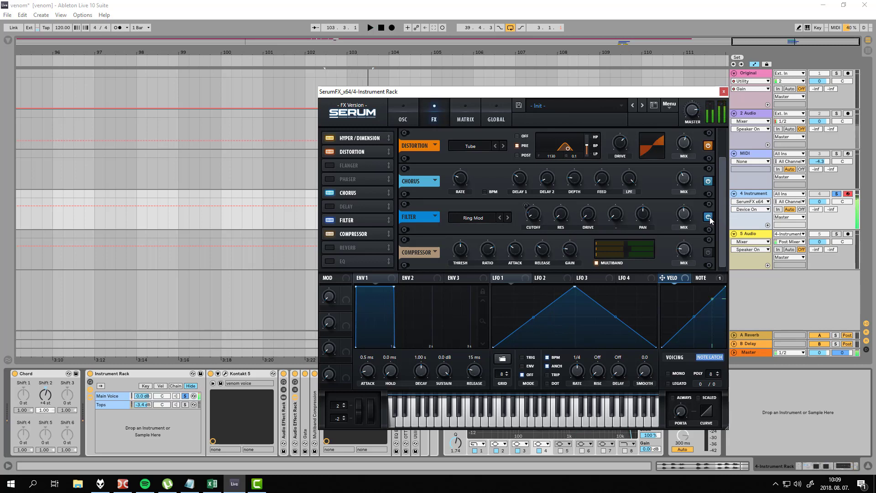
Inspect the Ring Mod filter's cutoff and the Note modulation curve in SerumFX, with the 5-Kontakt 5 1 clip selected
{"action": "left_click", "coordinate": [536, 212]}
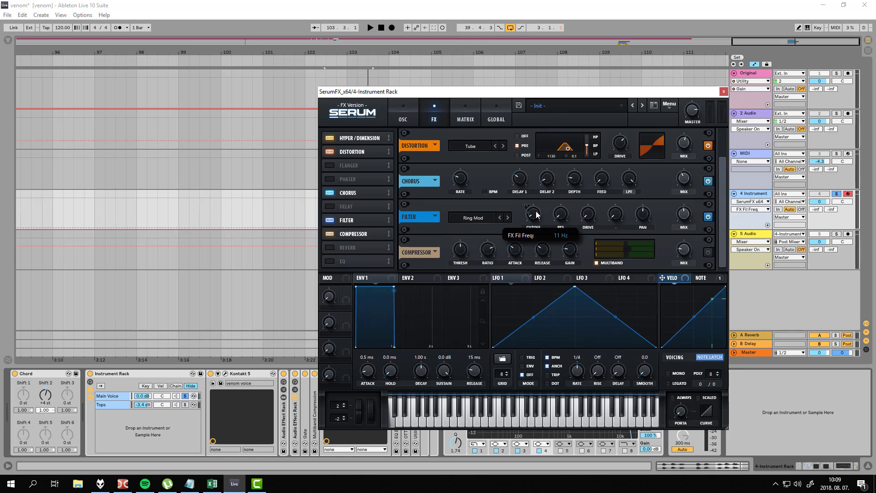
{"action": "left_click", "coordinate": [722, 92]}
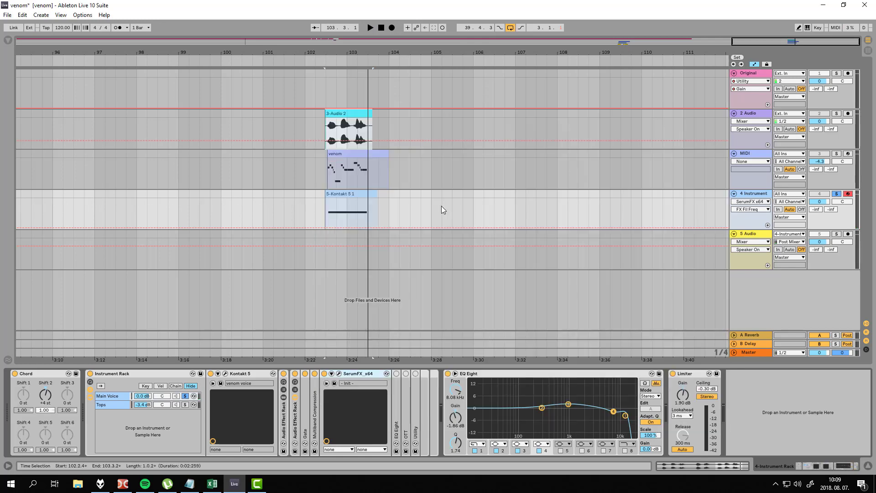
{"action": "left_click", "coordinate": [360, 196]}
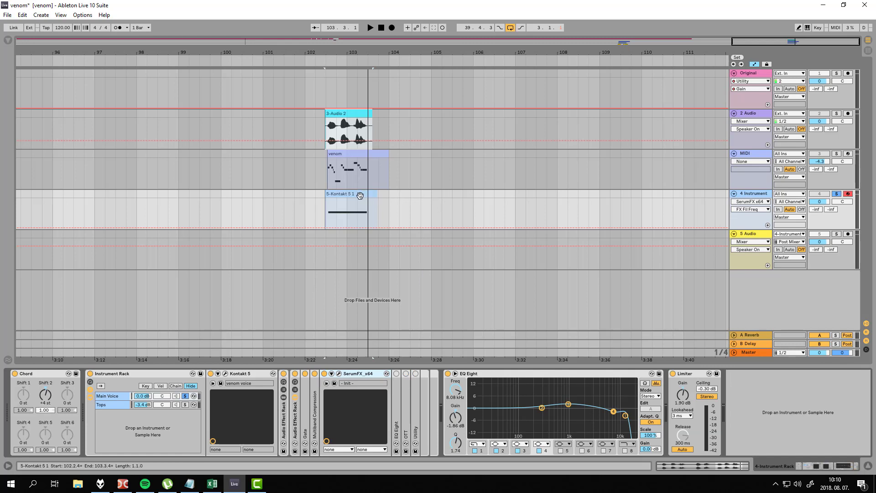
{"action": "key", "text": "space"}
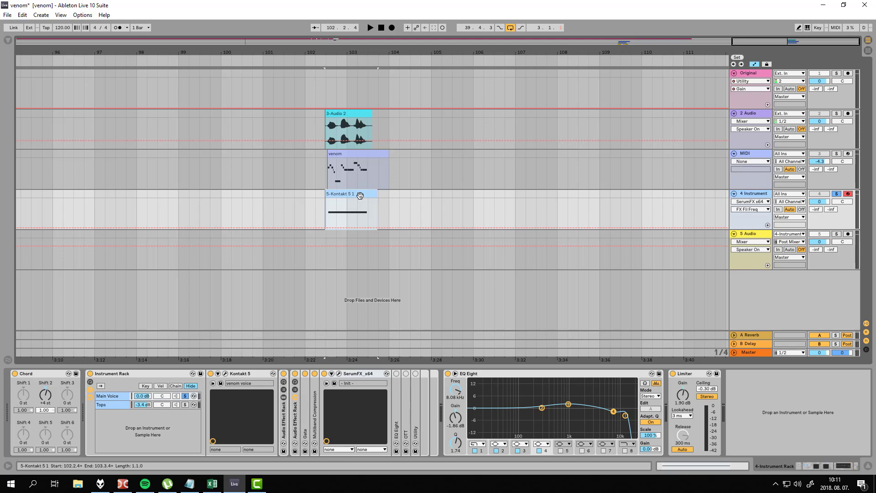
{"action": "left_click", "coordinate": [338, 373]}
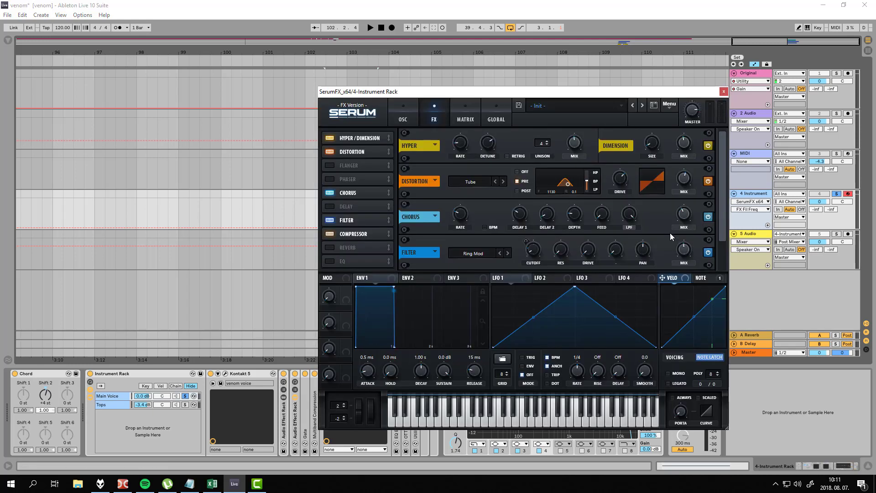
{"action": "left_click", "coordinate": [707, 278]}
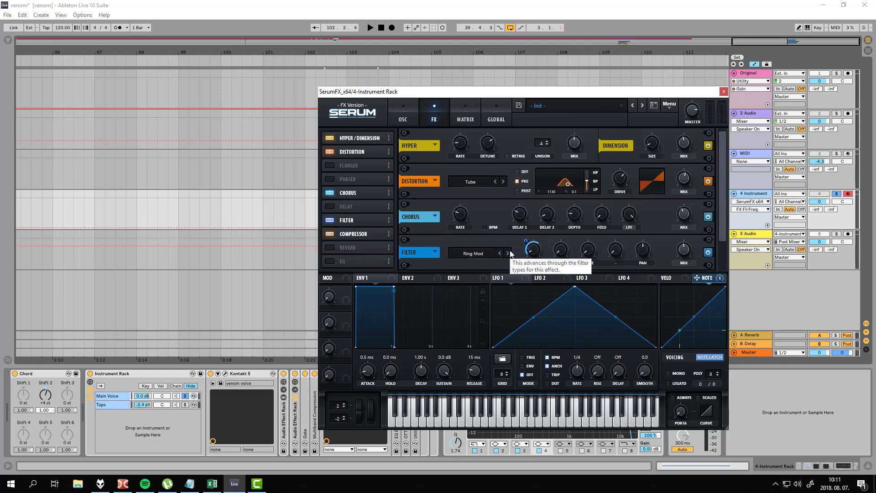
{"action": "left_click", "coordinate": [726, 91]}
Bring up the Melodyne editor for the 3-Audio 2 clip and delete all its detected notes
{"action": "left_click", "coordinate": [341, 113]}
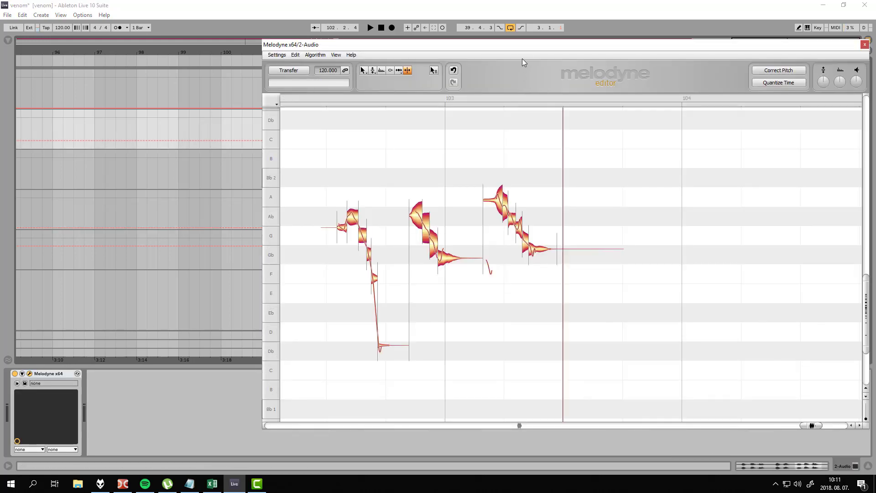
{"action": "left_click_drag", "start_coordinate": [501, 47], "coordinate": [434, 48]}
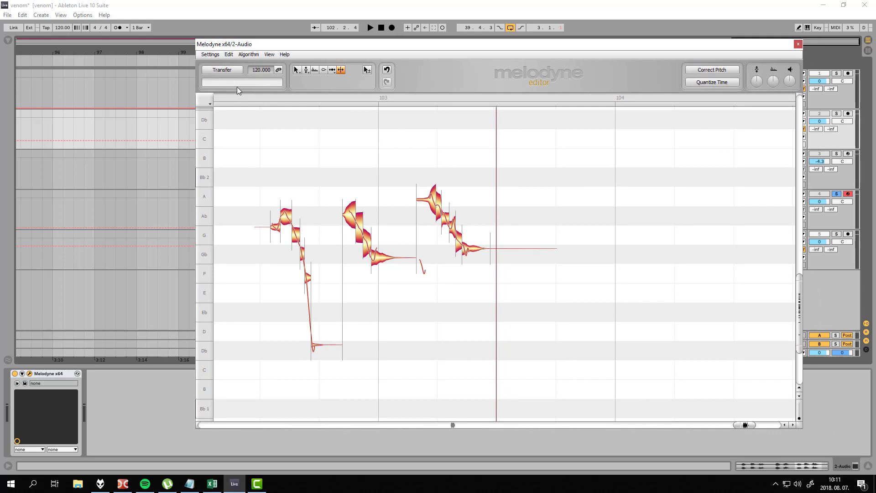
{"action": "left_click_drag", "start_coordinate": [609, 164], "coordinate": [270, 351]}
{"action": "key", "text": "Delete"}
Arm Melodyne's Transfer, solo the 2 Audio track and play the 3-Audio 2 clip to capture its notes again
{"action": "left_click_drag", "start_coordinate": [486, 46], "coordinate": [496, 263]}
{"action": "left_click", "coordinate": [238, 289]}
{"action": "left_click", "coordinate": [354, 113]}
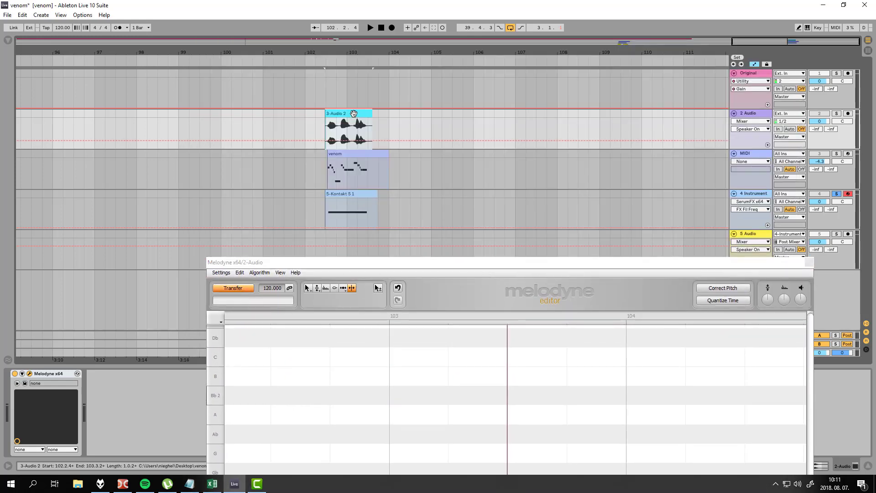
{"action": "left_click", "coordinate": [836, 113]}
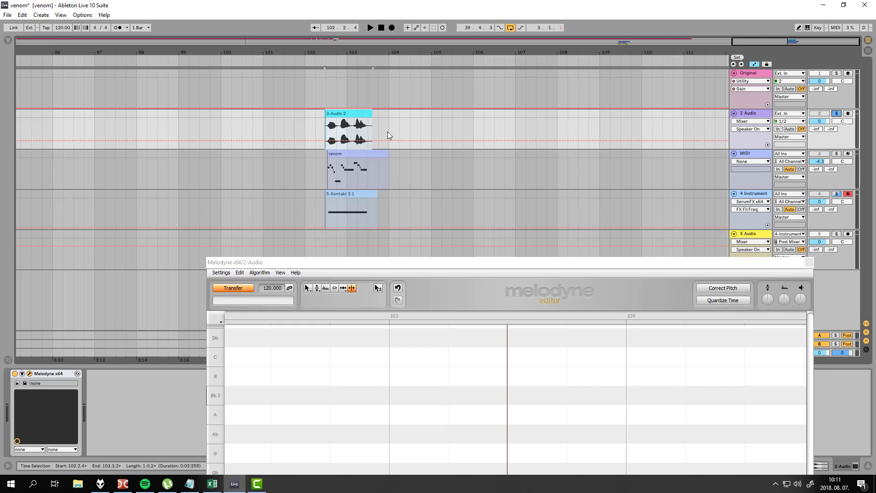
{"action": "left_click", "coordinate": [370, 27]}
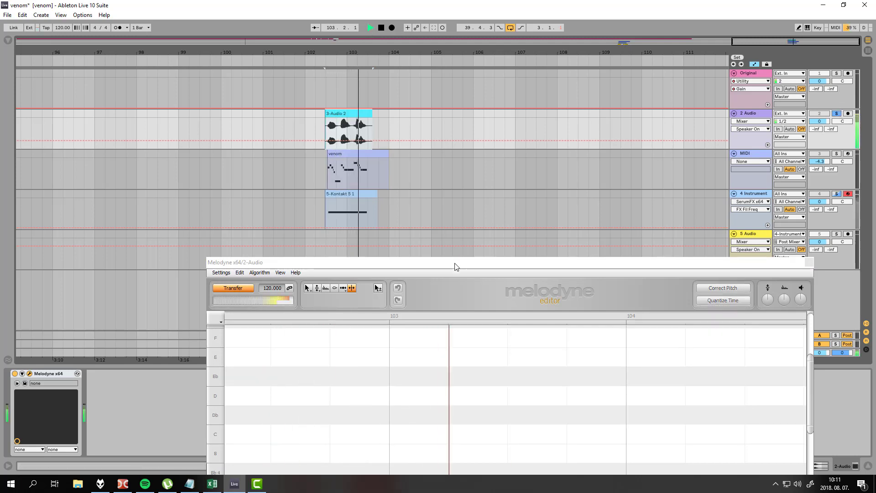
{"action": "key", "text": "space"}
{"action": "left_click_drag", "start_coordinate": [455, 266], "coordinate": [441, 58]}
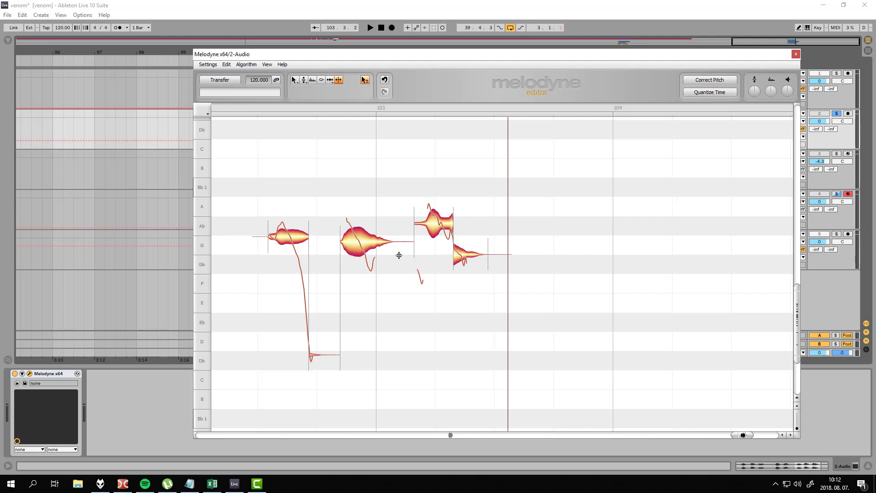
Split the first phrase's note at five points with the Note Separation Tool, following its falling pitch curve
{"action": "right_click", "coordinate": [286, 197]}
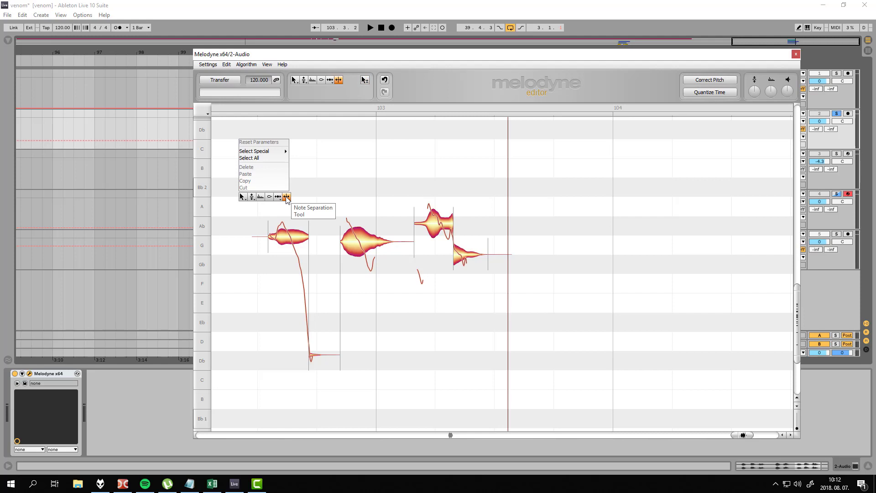
{"action": "left_click", "coordinate": [286, 197]}
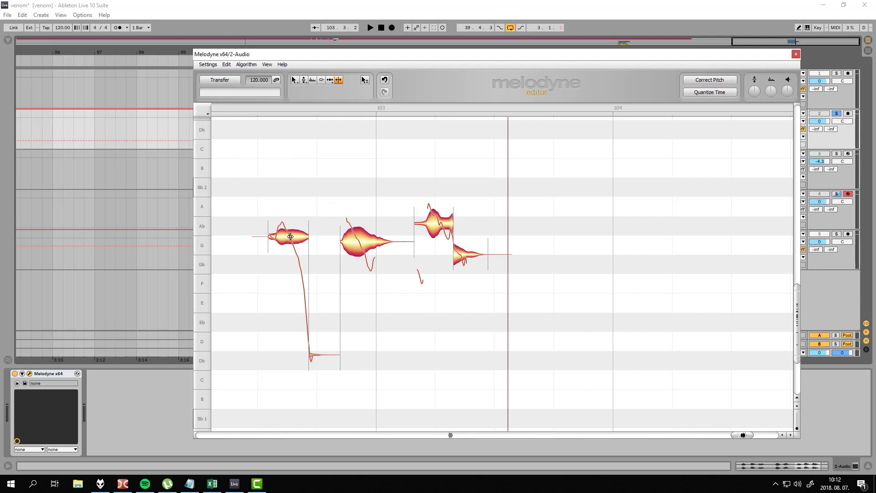
{"action": "double_click", "coordinate": [290, 236]}
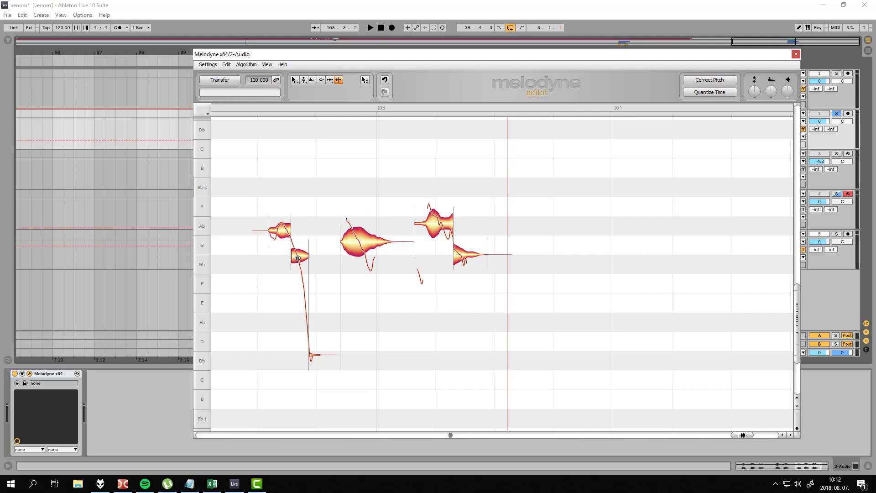
{"action": "double_click", "coordinate": [299, 258]}
{"action": "double_click", "coordinate": [303, 275]}
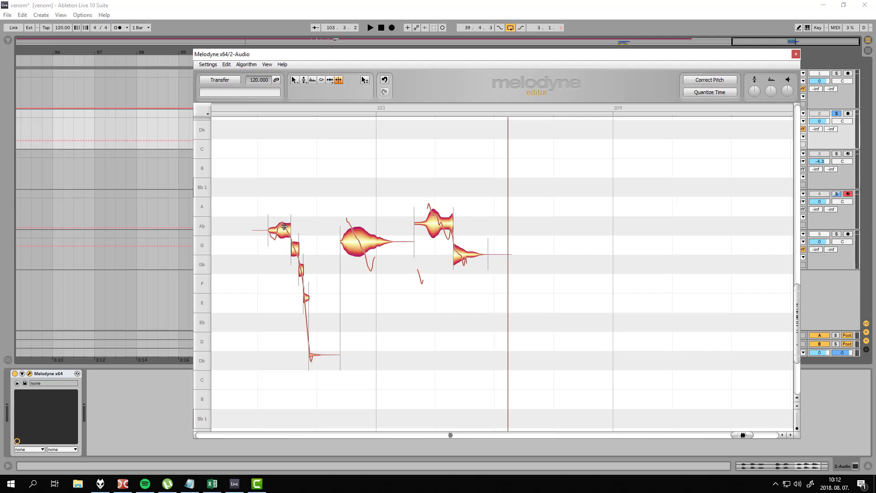
{"action": "double_click", "coordinate": [277, 230]}
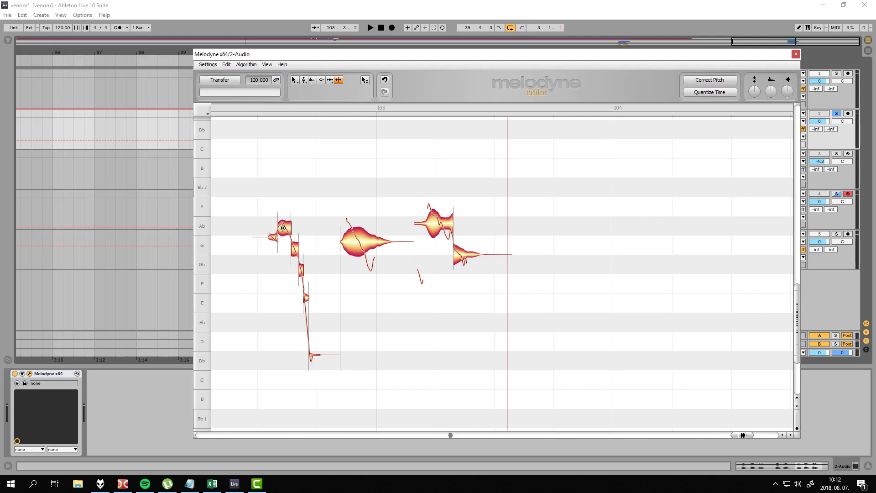
{"action": "double_click", "coordinate": [285, 227]}
Split the second phrase's note at five points along its pitch curve
{"action": "double_click", "coordinate": [358, 242]}
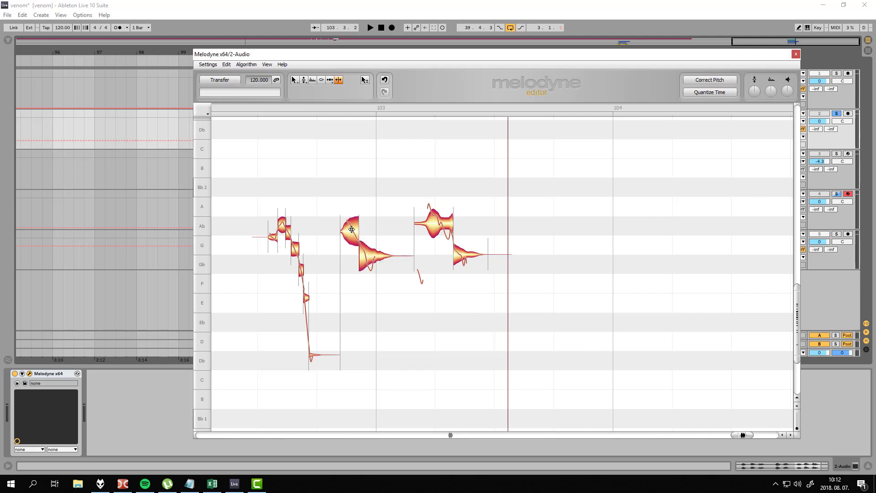
{"action": "double_click", "coordinate": [352, 231]}
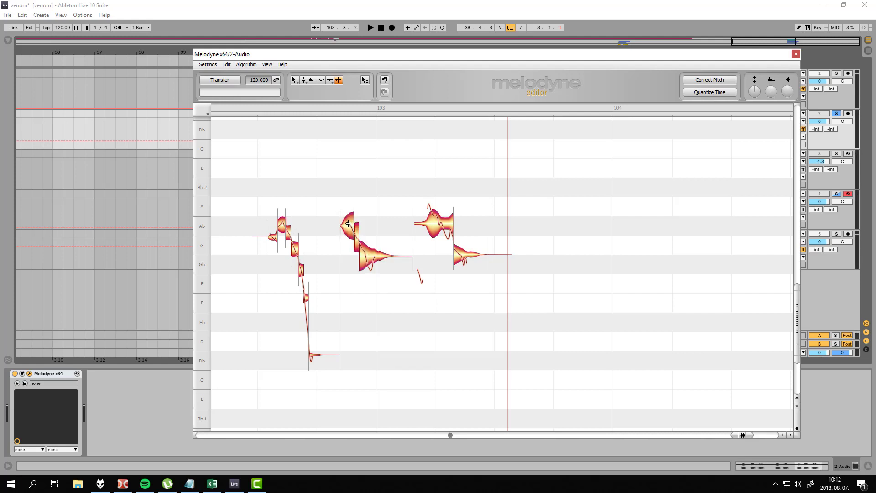
{"action": "double_click", "coordinate": [349, 223]}
{"action": "double_click", "coordinate": [367, 256]}
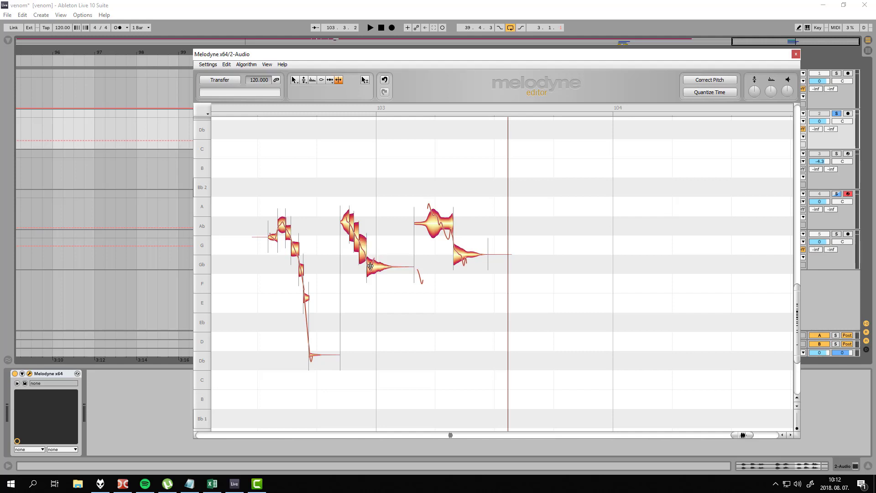
{"action": "double_click", "coordinate": [373, 266]}
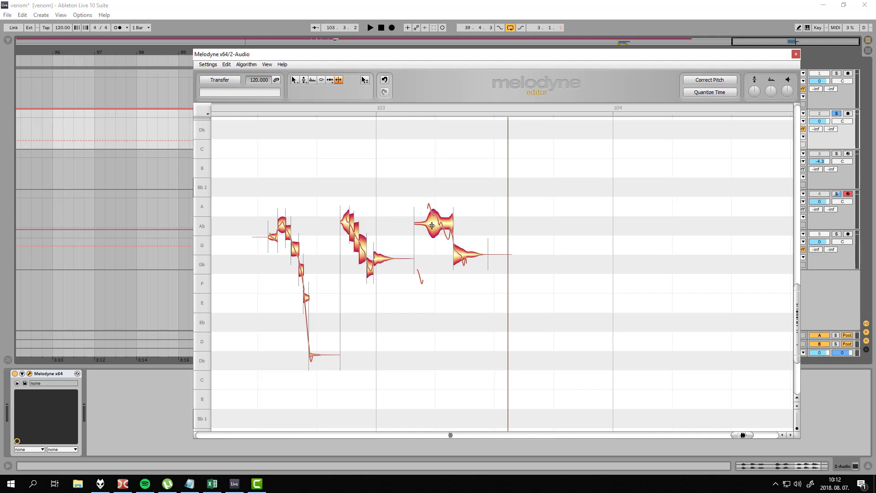
Split the third phrase's notes at three more points along their pitch curve
{"action": "double_click", "coordinate": [440, 222]}
{"action": "left_click", "coordinate": [432, 214]}
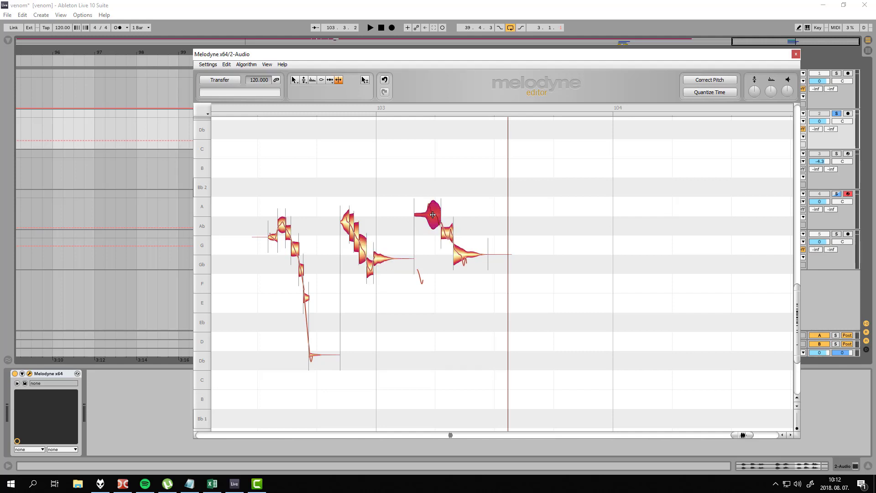
{"action": "double_click", "coordinate": [433, 214]}
{"action": "double_click", "coordinate": [461, 255]}
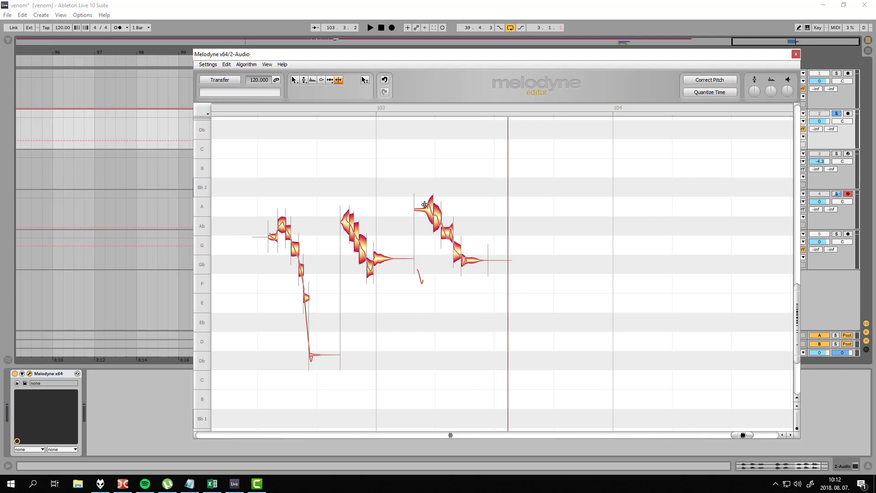
Select all the separated notes, view where Save as MIDI is offered without saving, and close the Melodyne editor
{"action": "left_click_drag", "start_coordinate": [574, 175], "coordinate": [238, 398]}
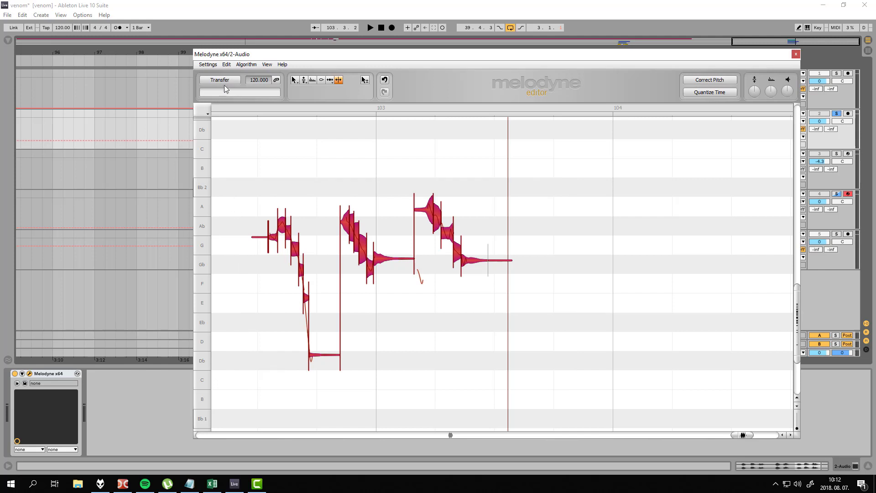
{"action": "left_click", "coordinate": [208, 64]}
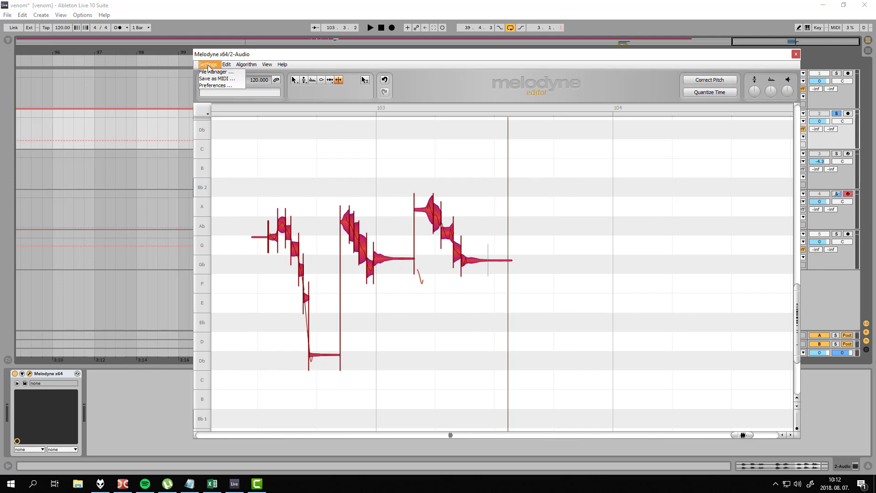
{"action": "left_click", "coordinate": [795, 54]}
{"action": "left_click", "coordinate": [795, 54]}
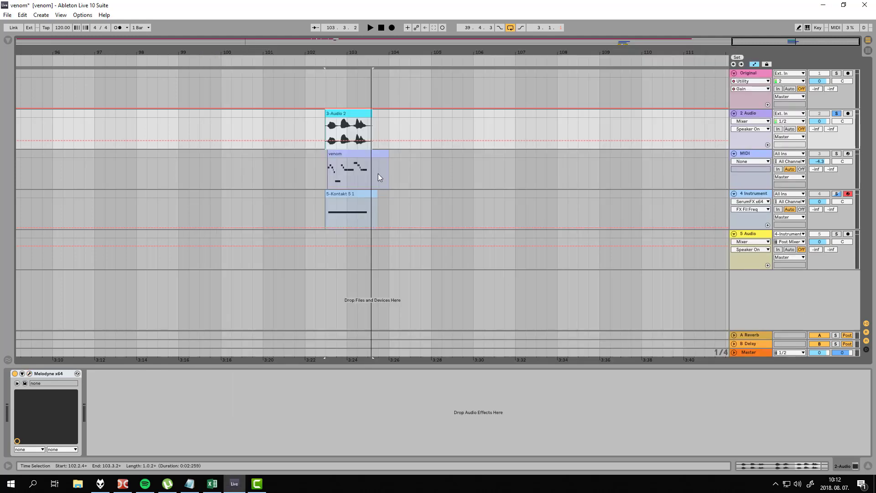
Select the venom MIDI clip and review its External Instrument routing to 4-Instrument Rack and the available SerumFX destinations, keeping 1-SerumFX x64
{"action": "left_click", "coordinate": [359, 160]}
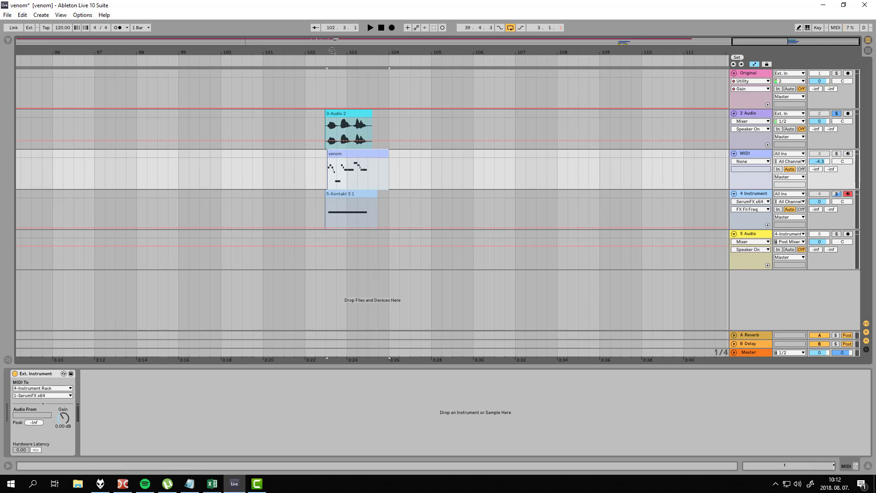
{"action": "left_click_drag", "start_coordinate": [333, 51], "coordinate": [338, 77]}
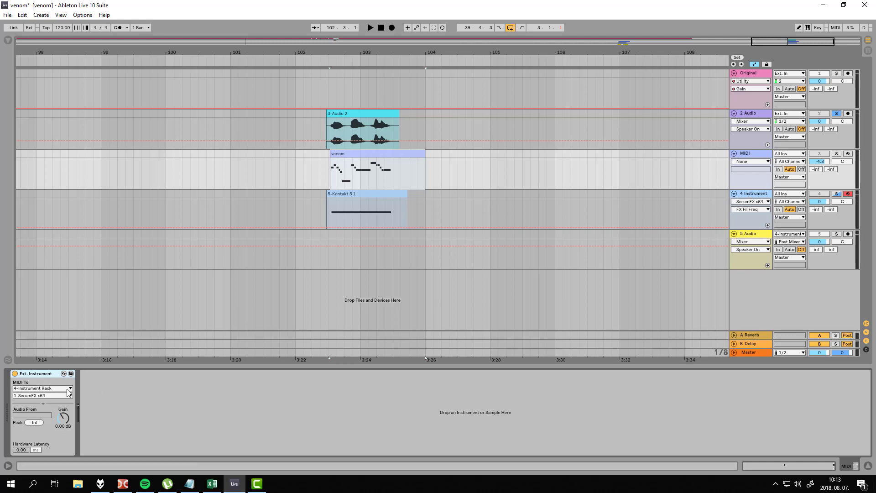
{"action": "left_click", "coordinate": [56, 389]}
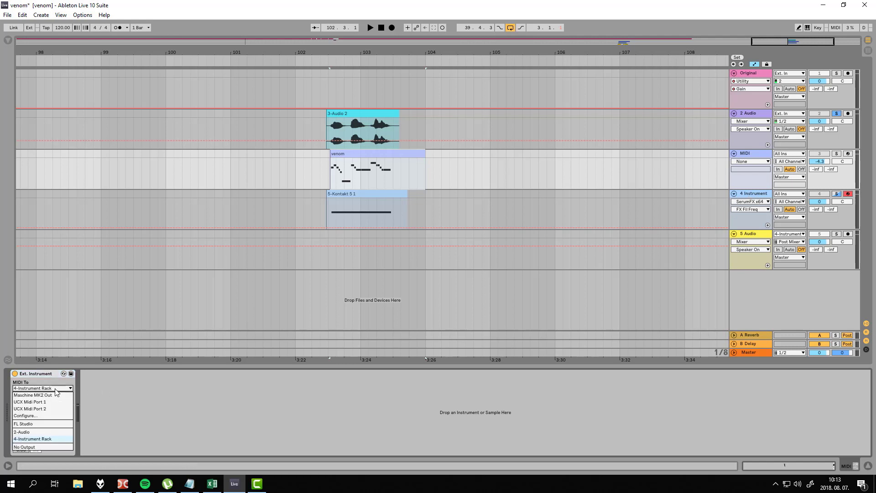
{"action": "left_click", "coordinate": [36, 439]}
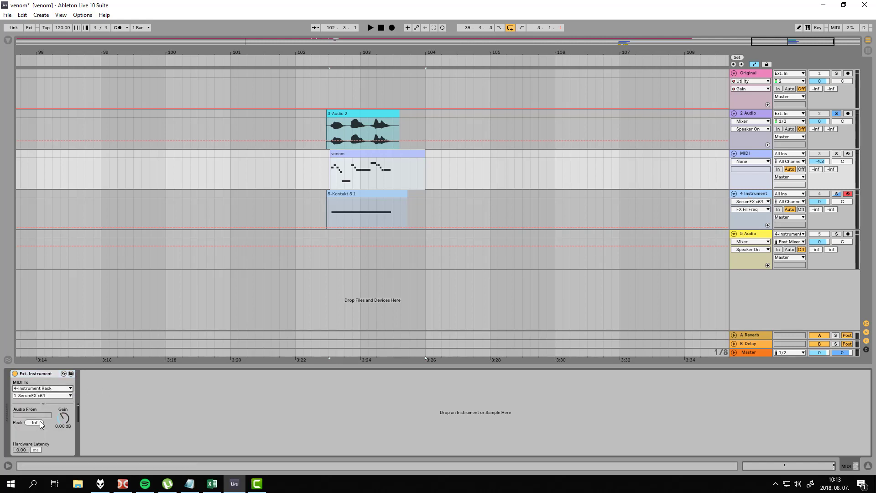
{"action": "left_click", "coordinate": [42, 396]}
{"action": "left_click", "coordinate": [110, 415]}
{"action": "left_click", "coordinate": [58, 396]}
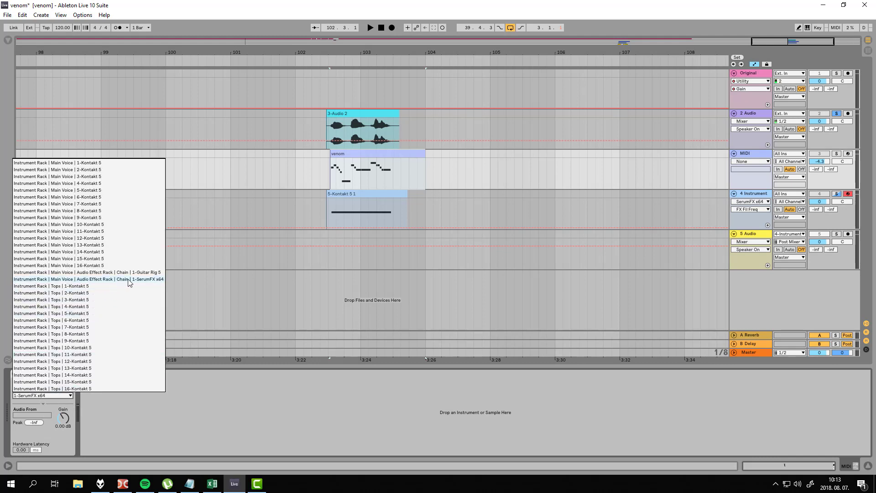
{"action": "left_click", "coordinate": [203, 375]}
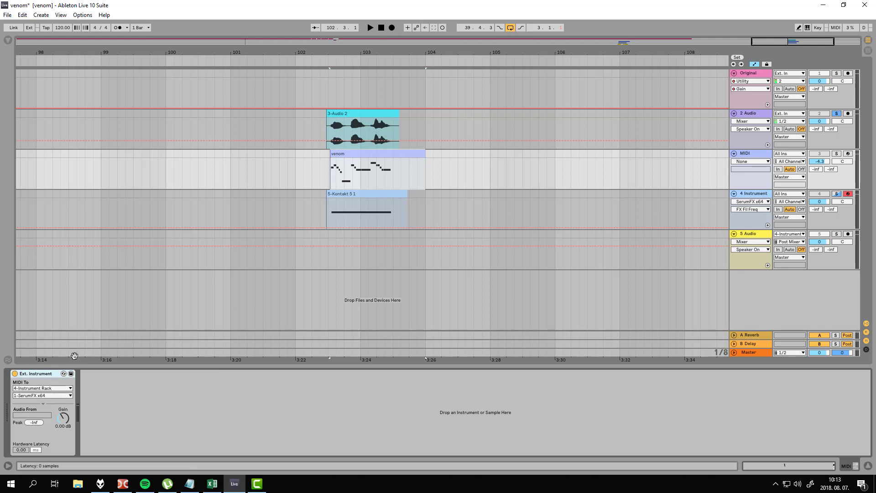
Trim the venom MIDI clip's end to just after its last note and open SerumFX on the 4 Instrument track at its Ring Mod filter
{"action": "left_click_drag", "start_coordinate": [417, 156], "coordinate": [393, 156]}
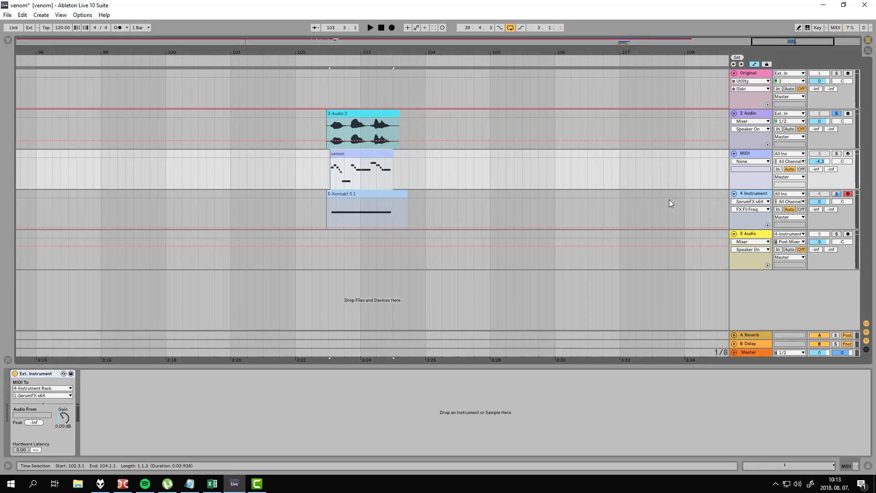
{"action": "left_click", "coordinate": [728, 198]}
{"action": "left_click", "coordinate": [339, 373]}
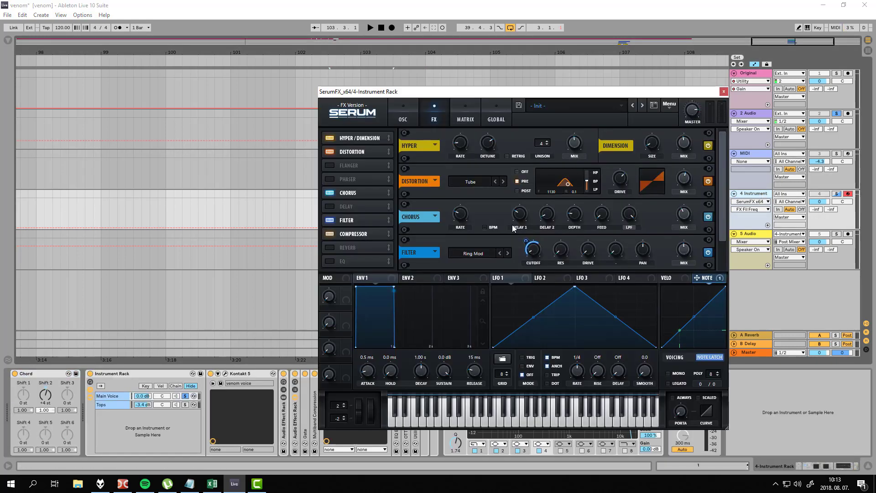
{"action": "scroll", "coordinate": [716, 205], "scroll_direction": "down", "scroll_amount": 2}
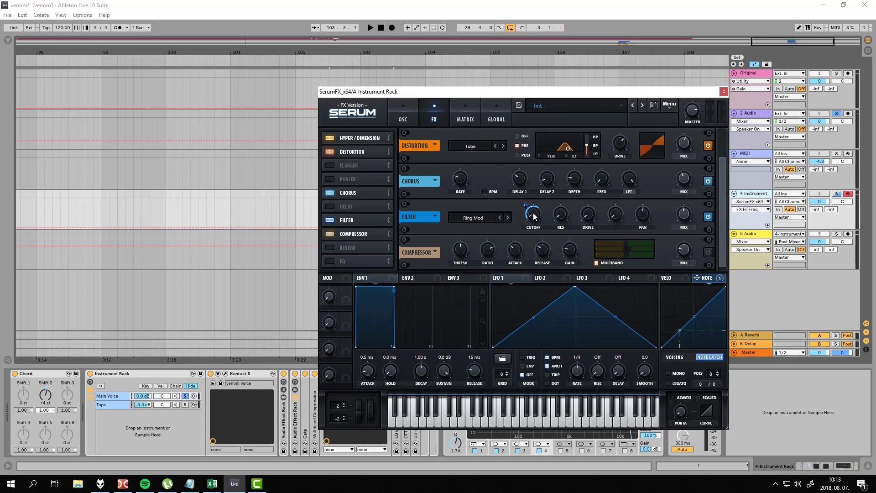
Play the venom passage to watch the Ring Mod filter, and reposition the Serum window clear of the device chain
{"action": "left_click_drag", "start_coordinate": [441, 58], "coordinate": [280, 53]}
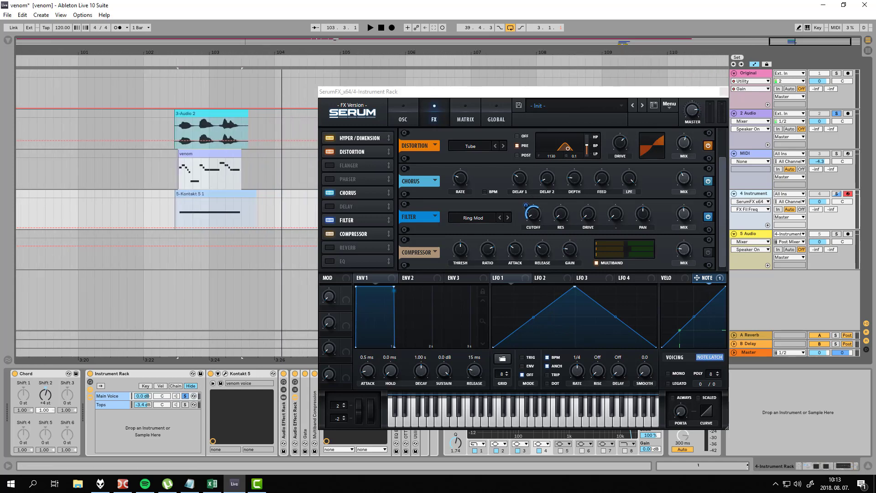
{"action": "key", "text": "space"}
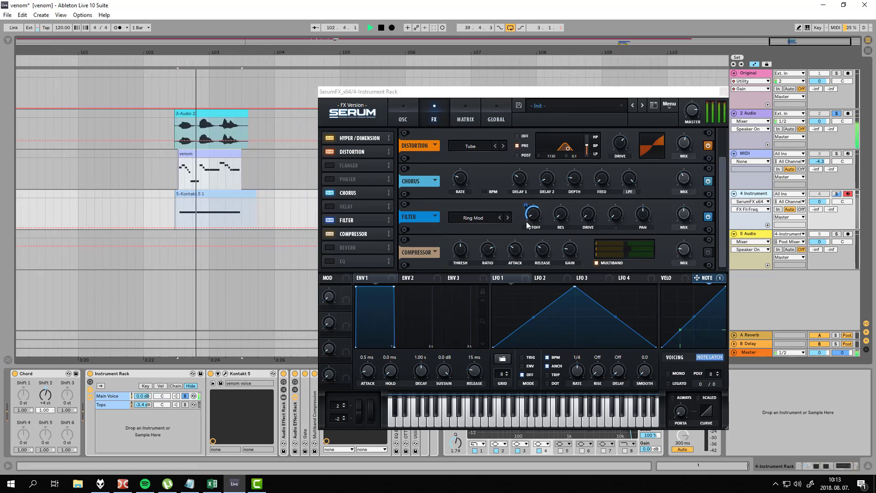
{"action": "key", "text": "space"}
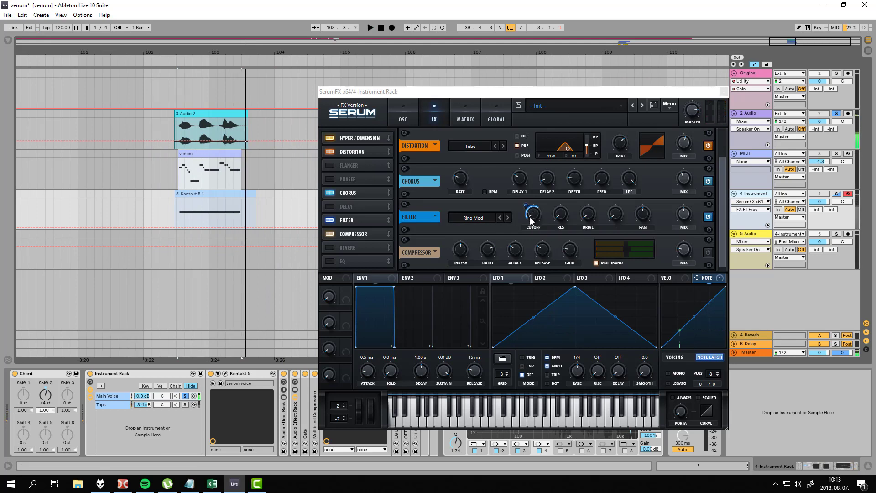
{"action": "key", "text": "space"}
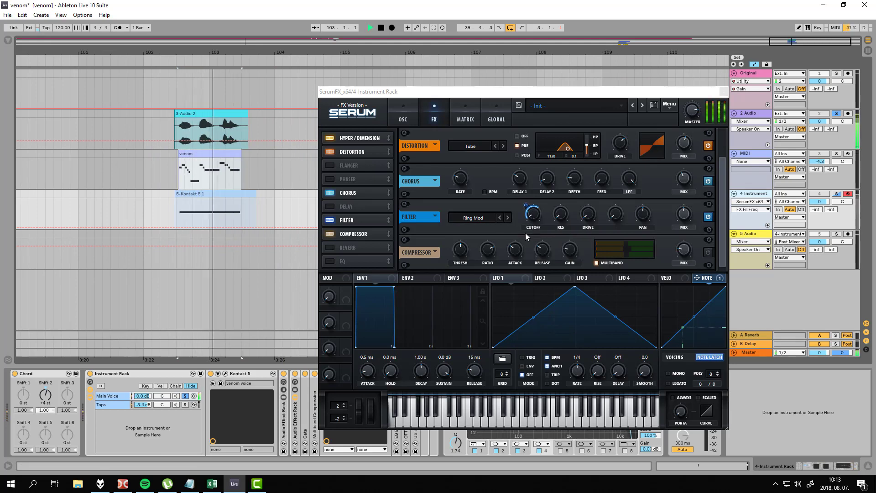
{"action": "key", "text": "space"}
{"action": "left_click_drag", "start_coordinate": [499, 91], "coordinate": [492, 18]}
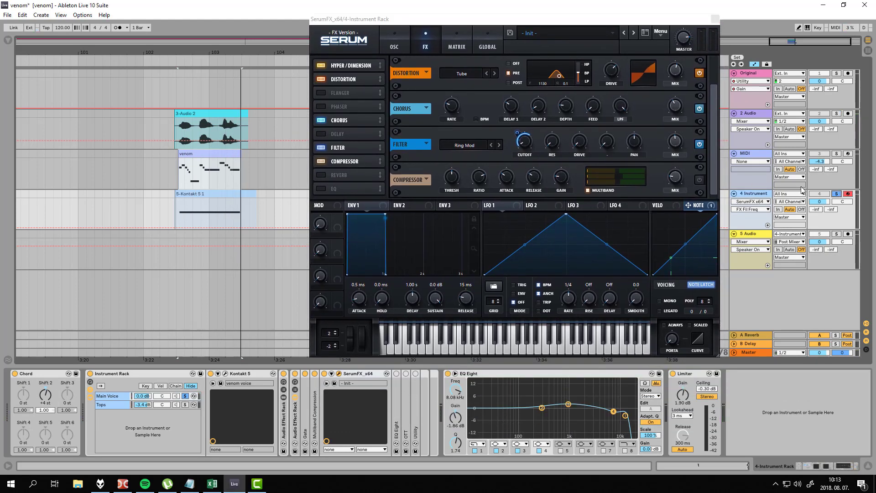
Play the Kontakt clip on the instrument track while bypassing and re-enabling Serum's Ring Mod filter to compare the sound
{"action": "left_click", "coordinate": [217, 195]}
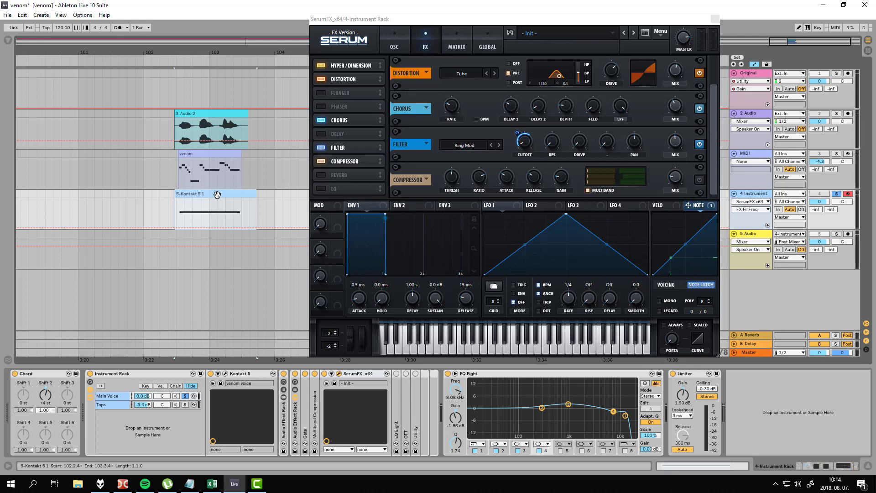
{"action": "key", "text": "space"}
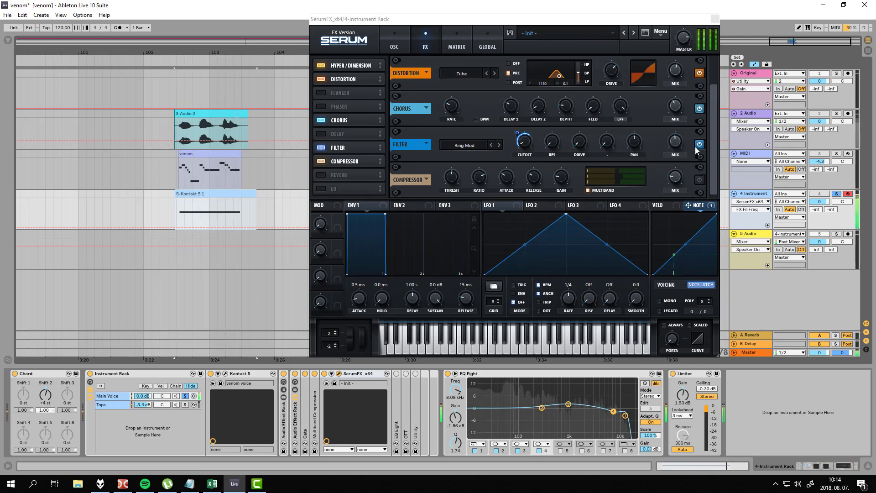
{"action": "left_click", "coordinate": [698, 145]}
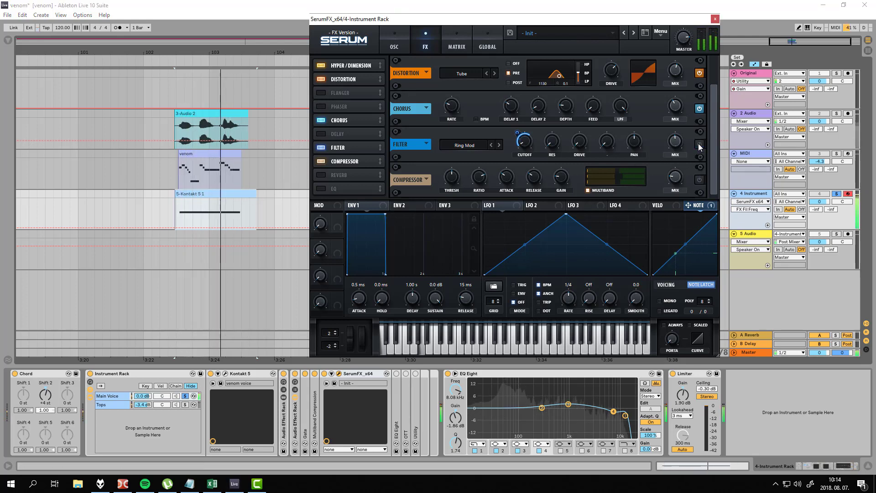
{"action": "left_click", "coordinate": [699, 145]}
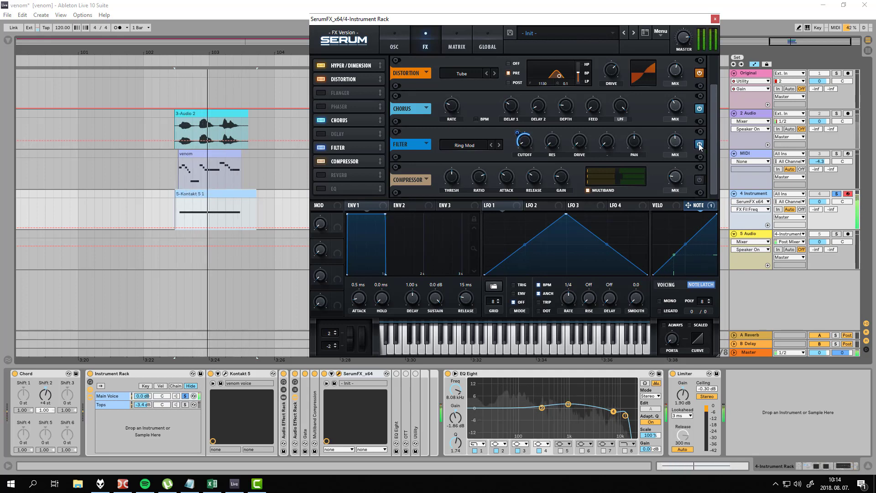
{"action": "left_click", "coordinate": [699, 145]}
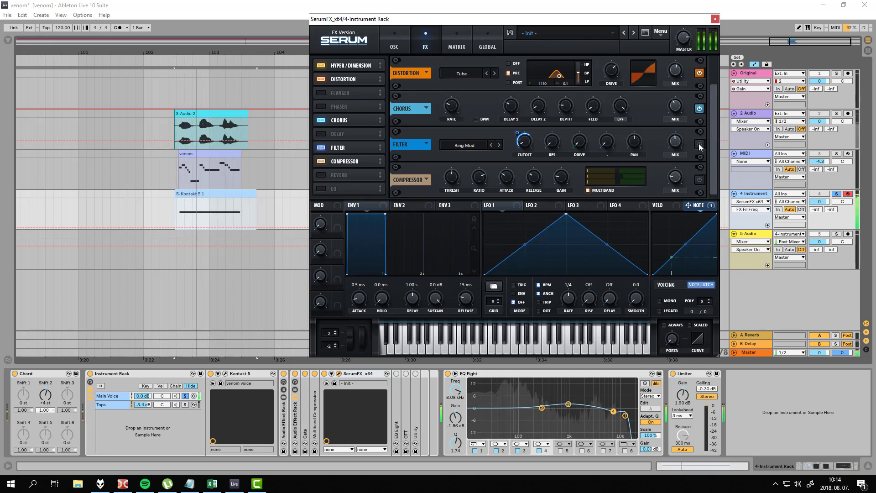
{"action": "left_click", "coordinate": [699, 145]}
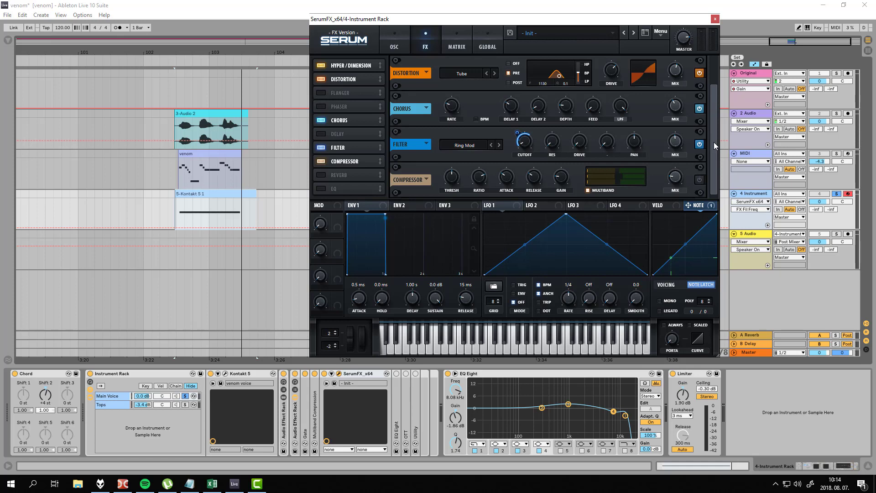
Audition the voice with Serum's Tube distortion bypassed, and compare it with the distortion enabled again
{"action": "left_click_drag", "start_coordinate": [714, 141], "coordinate": [706, 71]}
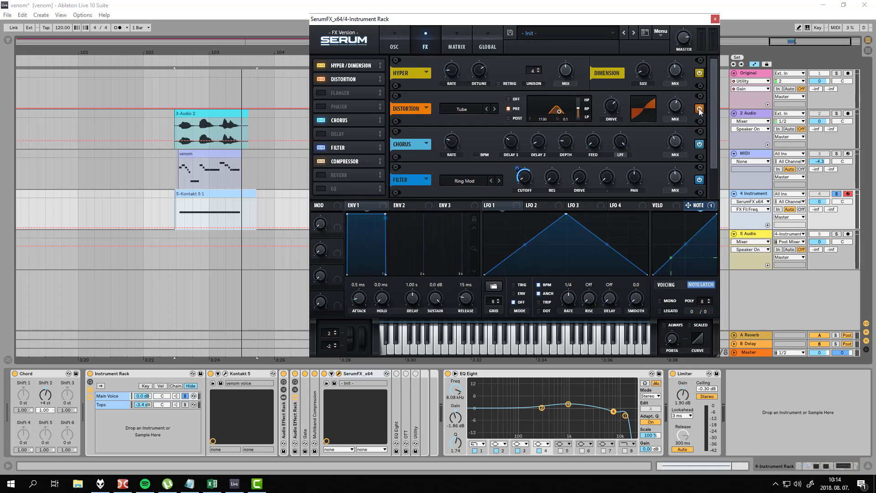
{"action": "key", "text": "space"}
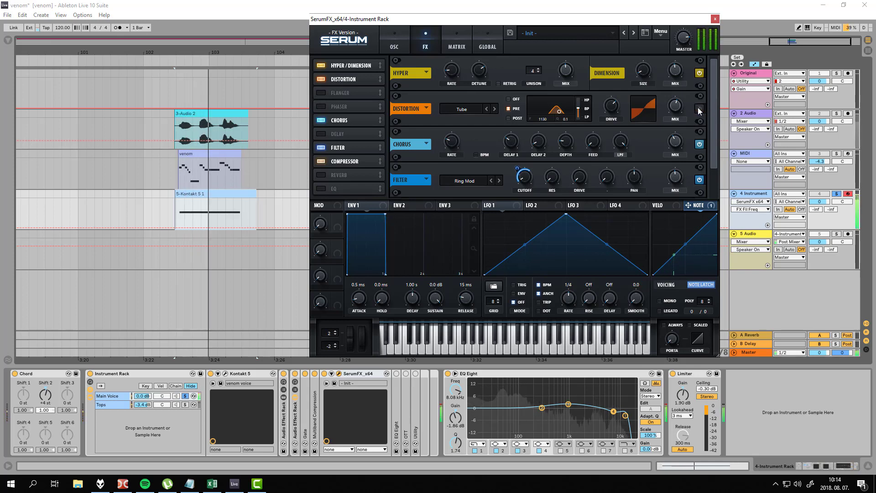
{"action": "key", "text": "space"}
{"action": "key", "text": "space"}
{"action": "left_click", "coordinate": [699, 109]}
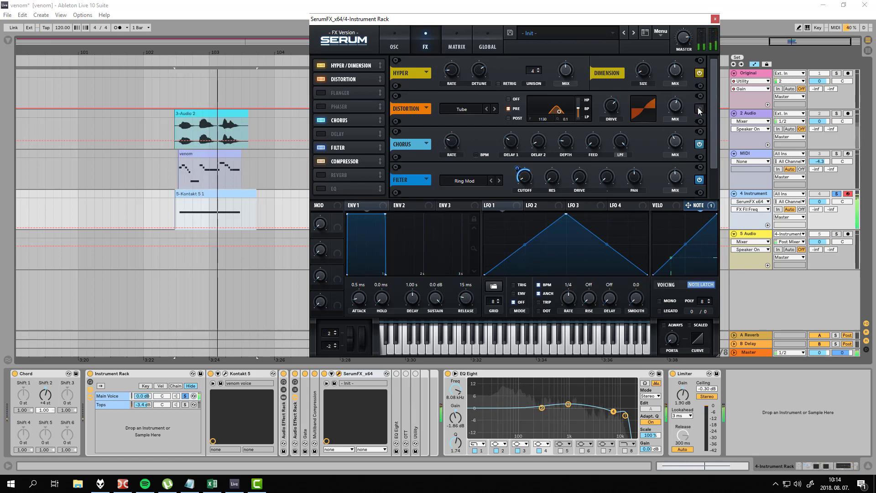
{"action": "key", "text": "space"}
{"action": "key", "text": "space"}
{"action": "left_click", "coordinate": [698, 109]}
{"action": "key", "text": "space"}
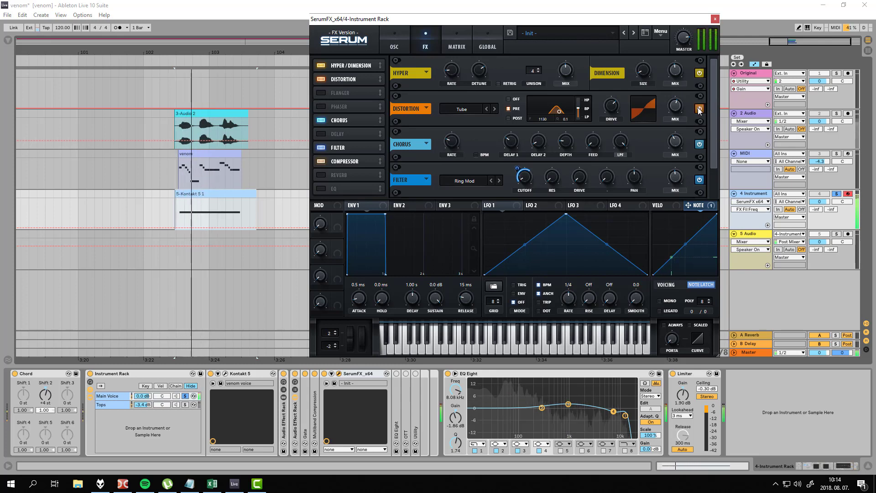
{"action": "key", "text": "space"}
Audition the voice with Serum's Hyper/Dimension effect bypassed, and compare it with the effect enabled again
{"action": "left_click", "coordinate": [700, 73]}
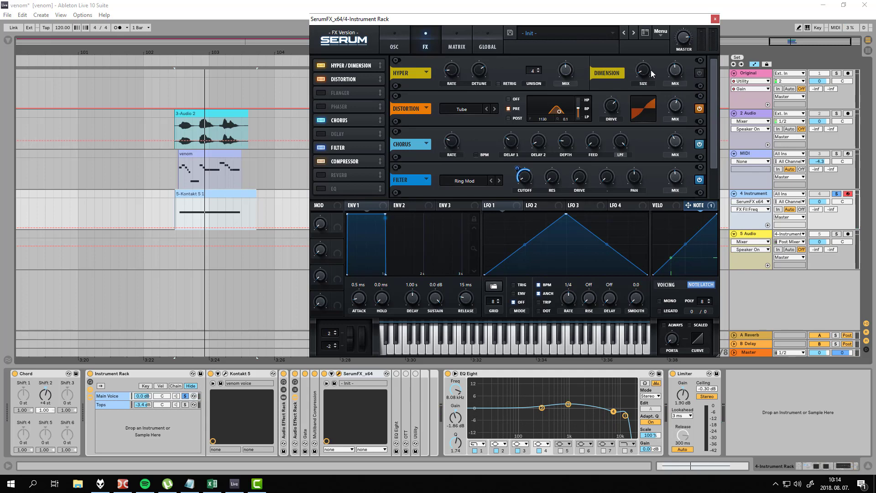
{"action": "key", "text": "space"}
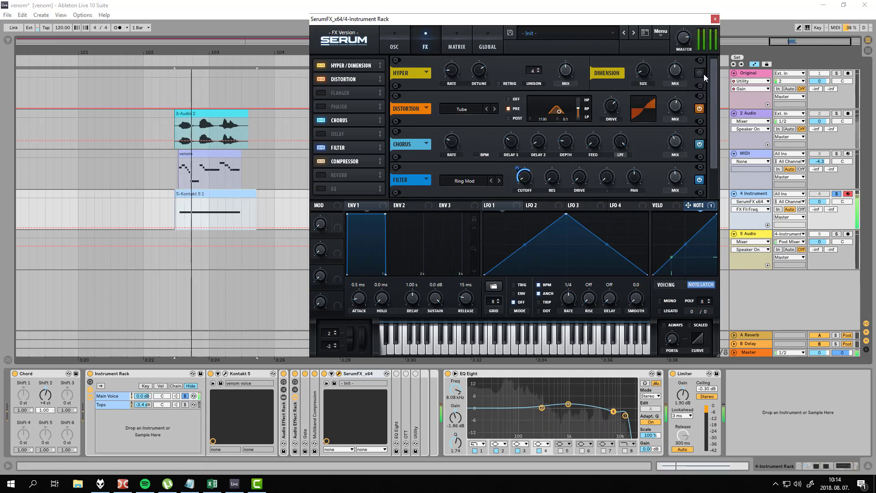
{"action": "left_click", "coordinate": [699, 73]}
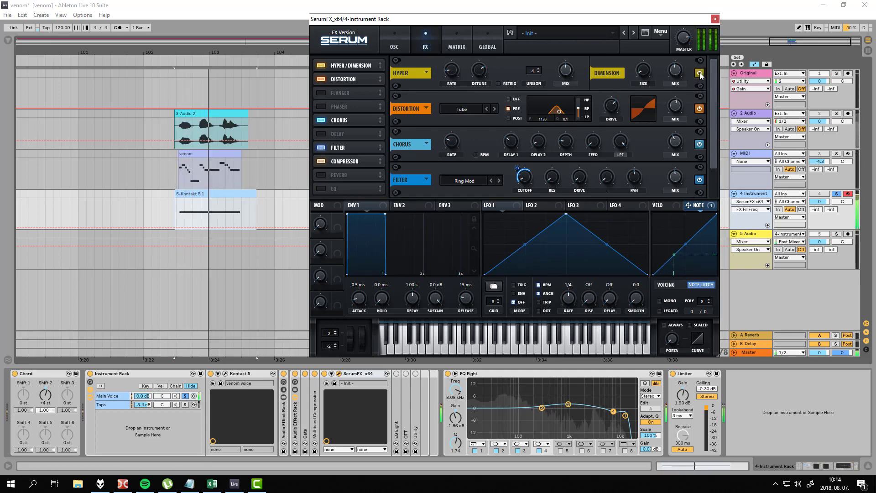
Audition the voice with Serum's Chorus bypassed, and compare it with the chorus enabled again
{"action": "left_click_drag", "start_coordinate": [714, 94], "coordinate": [715, 118]}
{"action": "left_click", "coordinate": [702, 114]}
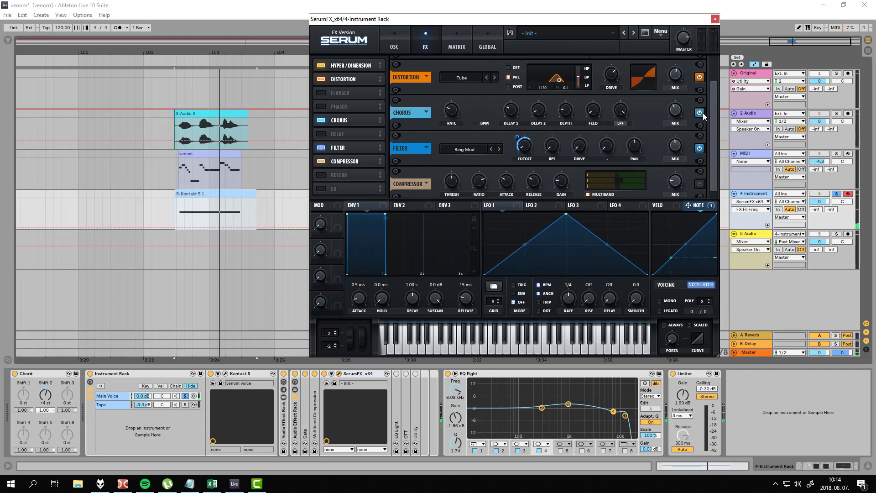
{"action": "key", "text": "space"}
{"action": "key", "text": "space"}
{"action": "left_click", "coordinate": [700, 113]}
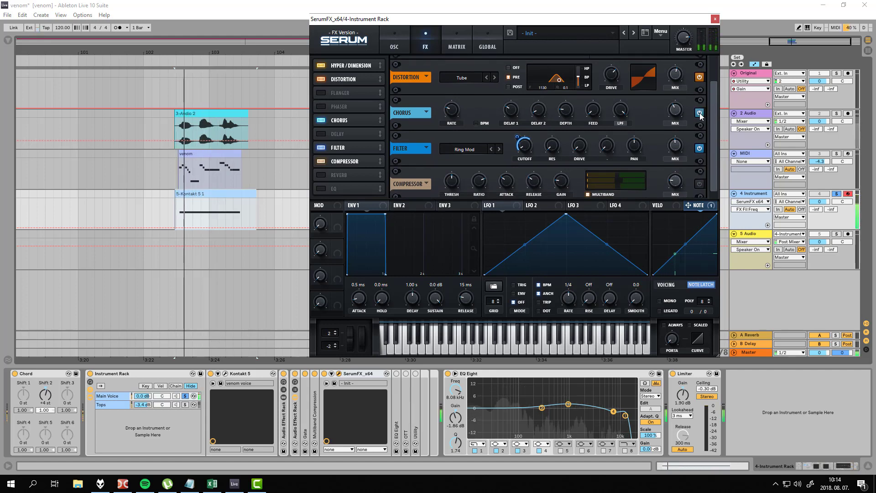
{"action": "key", "text": "space"}
Remove the Compressor from Serum's active effects and close the plugin window
{"action": "left_click_drag", "start_coordinate": [715, 120], "coordinate": [718, 138]}
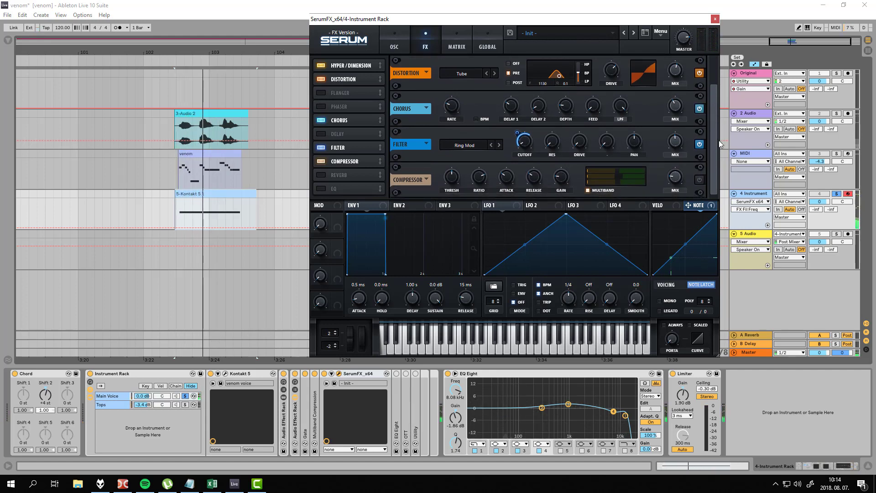
{"action": "left_click", "coordinate": [330, 164]}
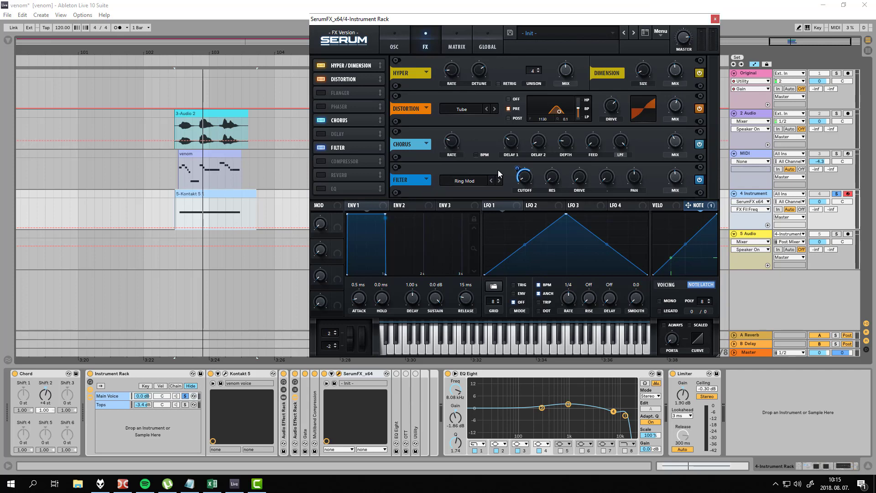
{"action": "mouse_move", "coordinate": [527, 178]}
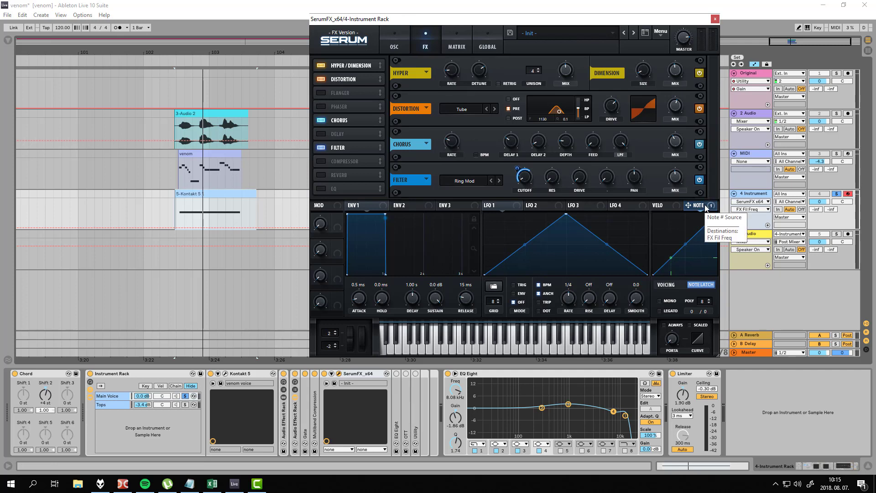
{"action": "left_click", "coordinate": [714, 19]}
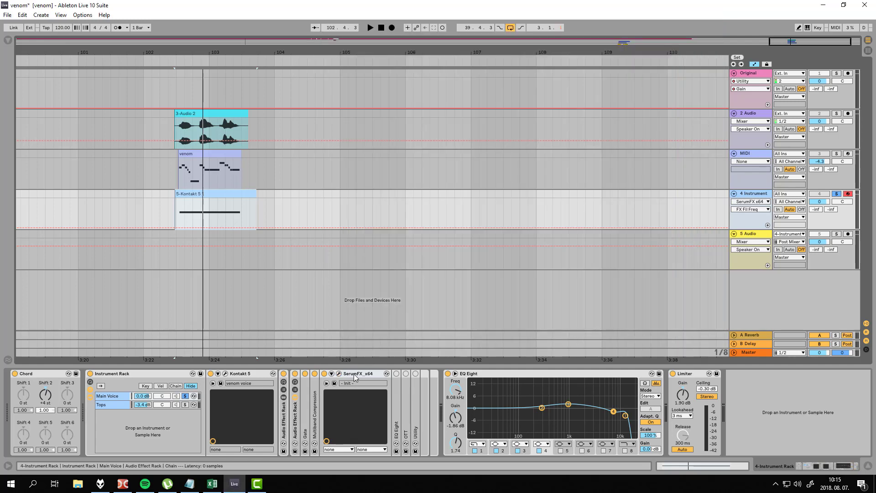
Unfold and select the EQ Eight directly after SerumFX in the Main Voice chain to examine its curve
{"action": "key", "text": "ctrl+v"}
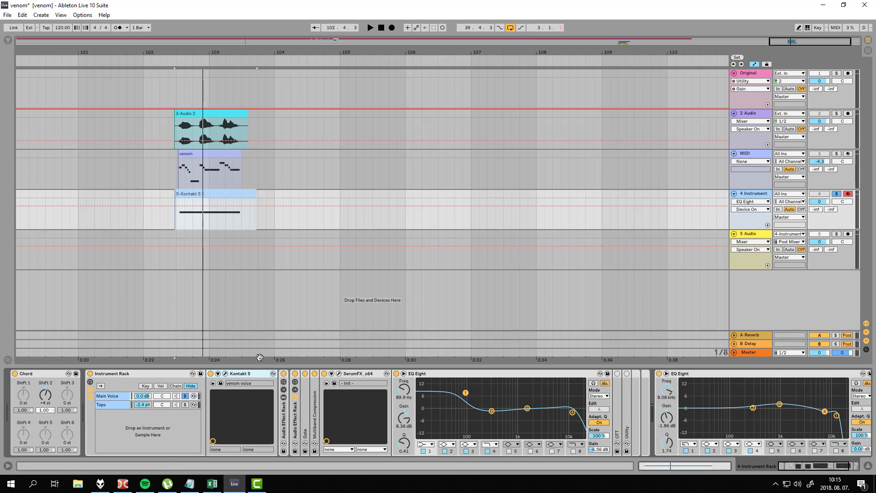
{"action": "left_click", "coordinate": [445, 376]}
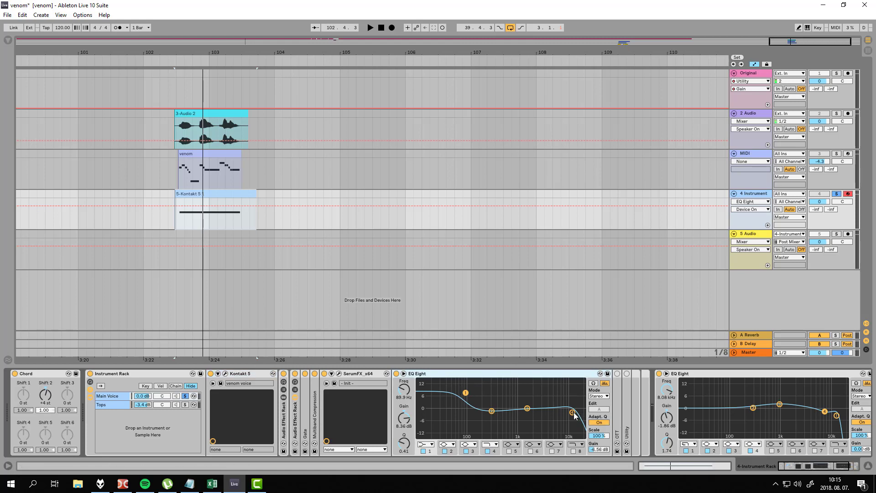
During playback, adjust the first low-shelf band of the EQ Eight after SerumFX to 93.8 Hz and 7.87 dB
{"action": "key", "text": "space"}
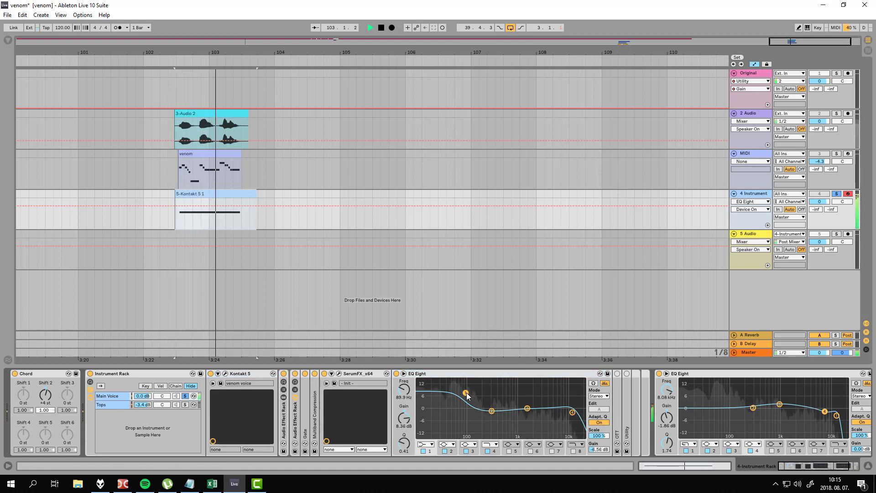
{"action": "left_click_drag", "start_coordinate": [466, 396], "coordinate": [466, 393]}
{"action": "key", "text": "space"}
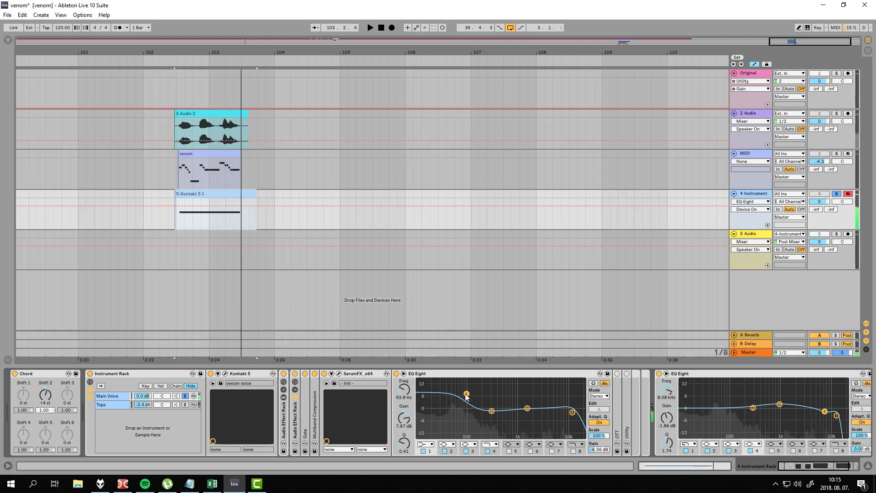
Unfold the OTT compressor in the Main Voice chain, switch it on and audition the voice through it
{"action": "double_click", "coordinate": [618, 391]}
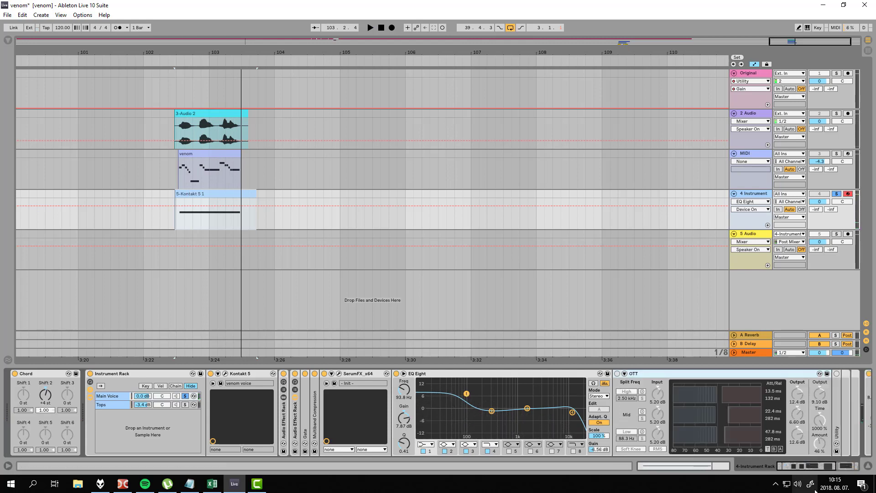
{"action": "left_click", "coordinate": [811, 470]}
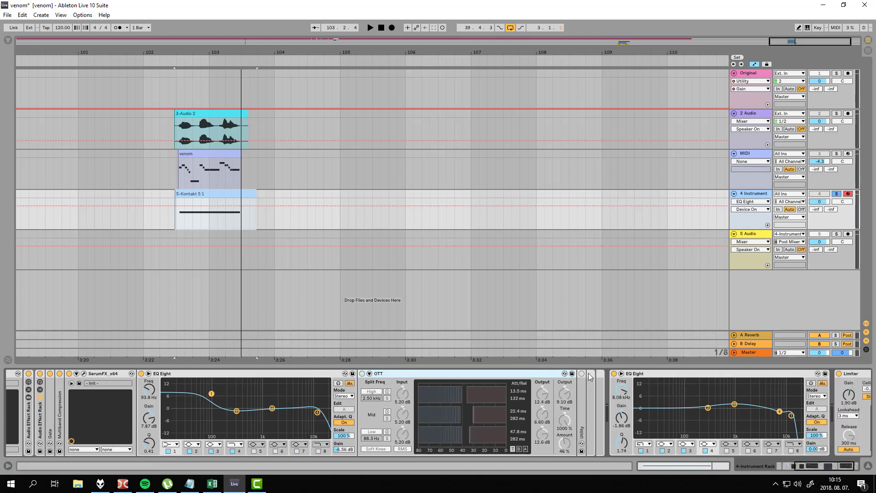
{"action": "left_click", "coordinate": [363, 373]}
{"action": "key", "text": "space"}
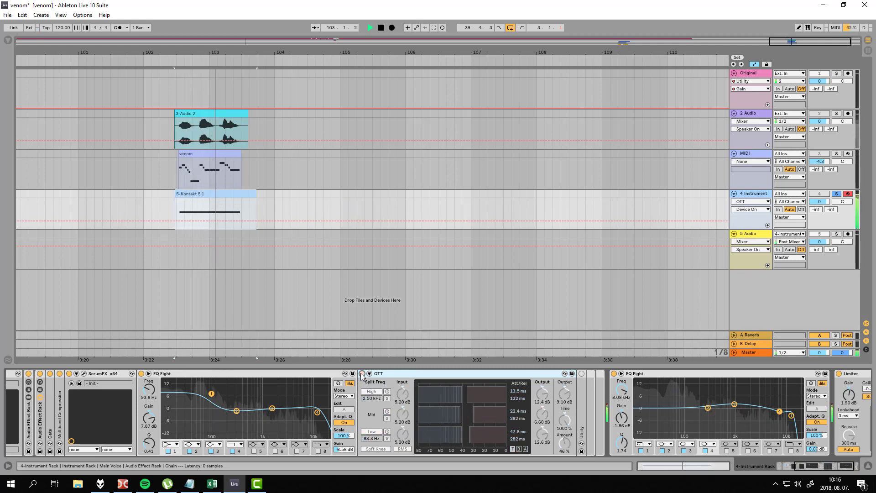
{"action": "key", "text": "space"}
Unfold the Utility after OTT, set it to Mono with its width reset to 100%, and audition the voice
{"action": "double_click", "coordinate": [581, 411]}
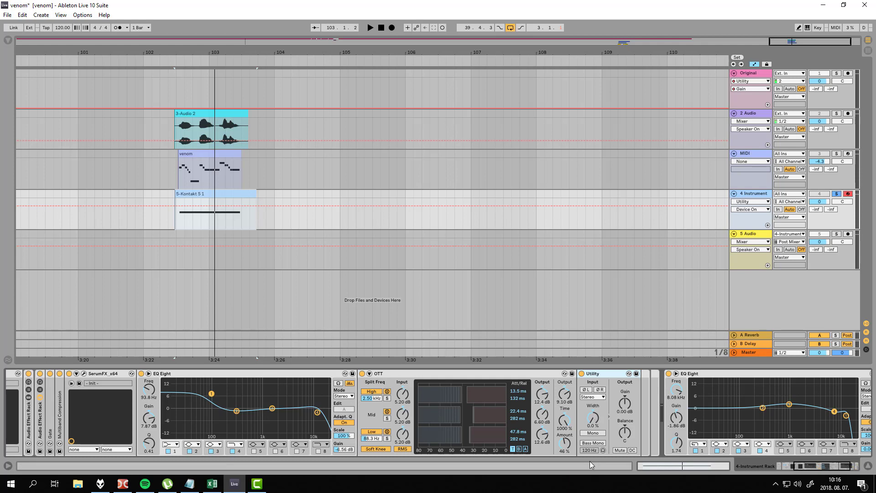
{"action": "left_click", "coordinate": [596, 415]}
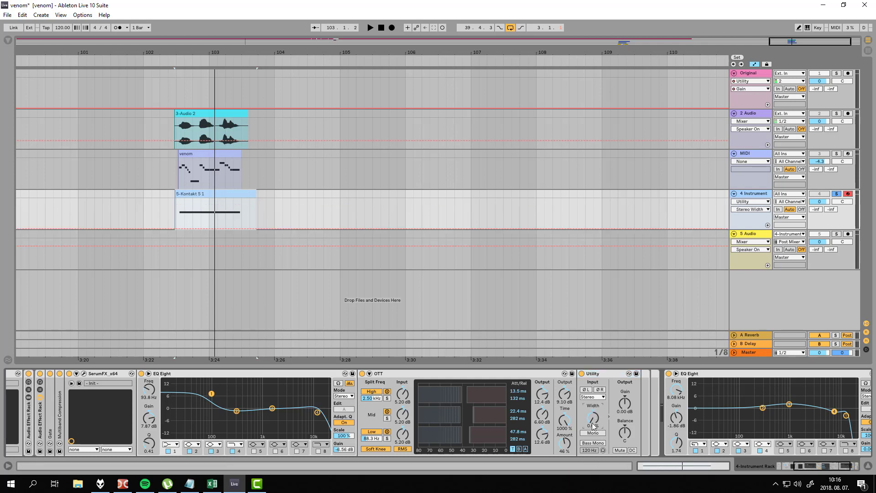
{"action": "double_click", "coordinate": [594, 414]}
{"action": "left_click", "coordinate": [593, 433]}
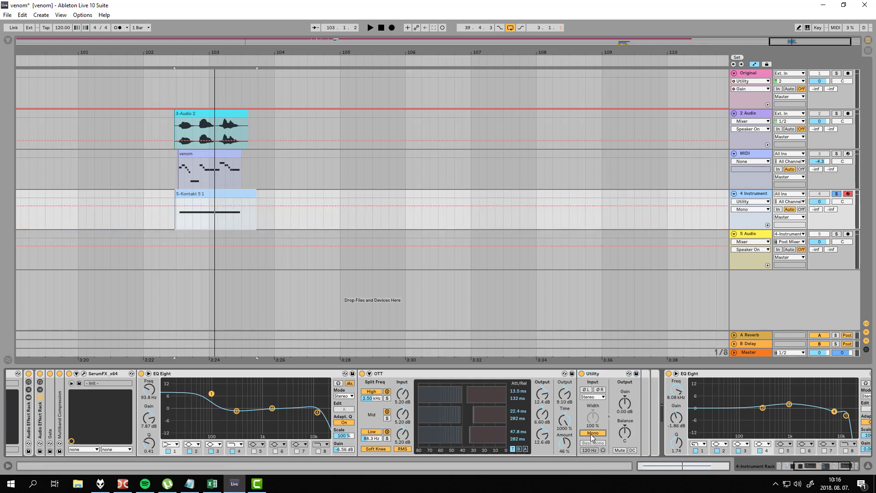
{"action": "key", "text": "space"}
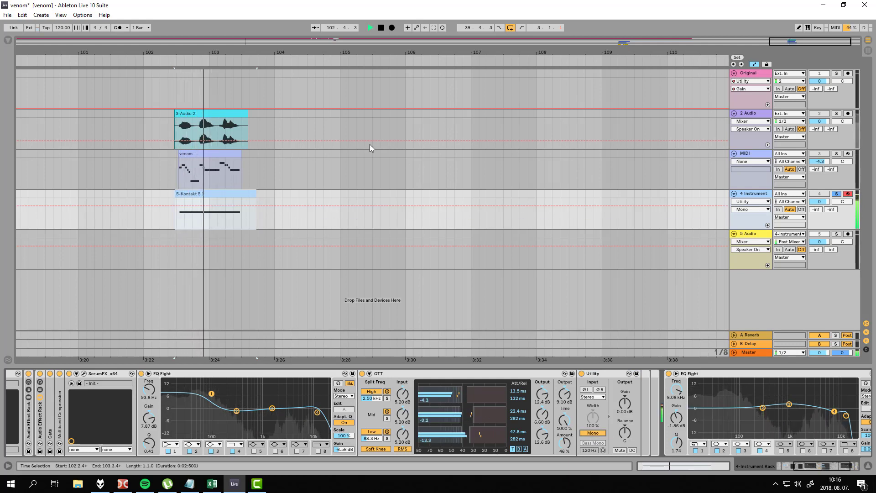
{"action": "key", "text": "space"}
Solo the Original track, play the film voice from 31.2.1, and examine its waveform up close and across the arrangement
{"action": "left_click", "coordinate": [232, 41]}
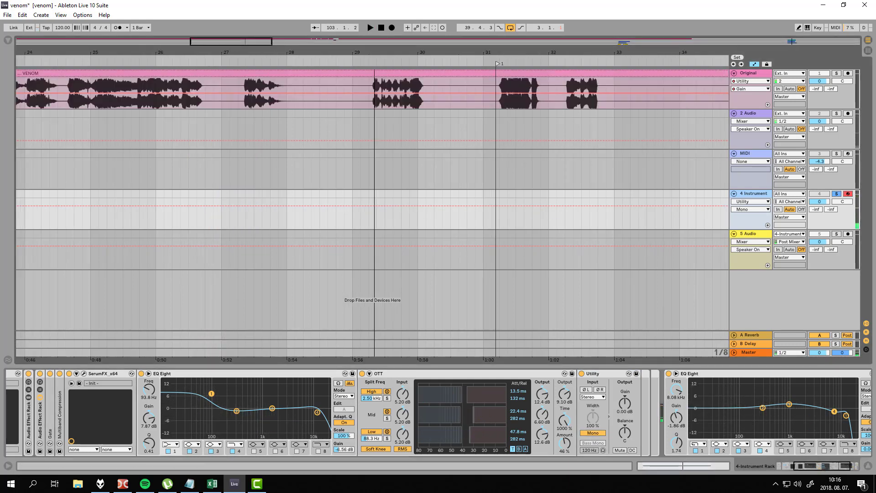
{"action": "left_click_drag", "start_coordinate": [92, 53], "coordinate": [354, 45]}
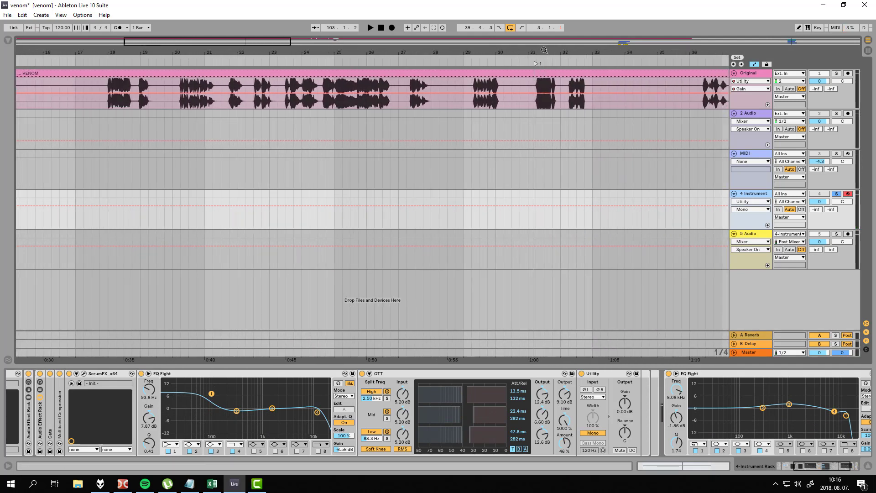
{"action": "left_click_drag", "start_coordinate": [544, 50], "coordinate": [470, 111]}
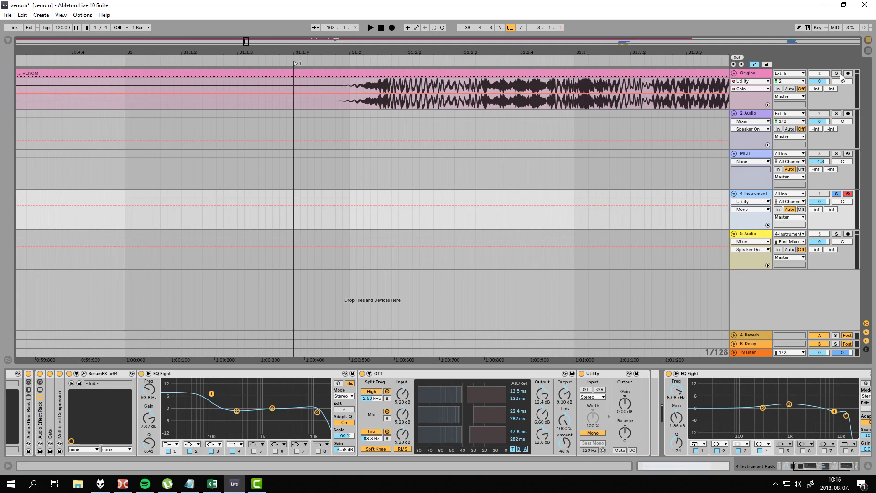
{"action": "left_click", "coordinate": [347, 98]}
{"action": "key", "text": "space"}
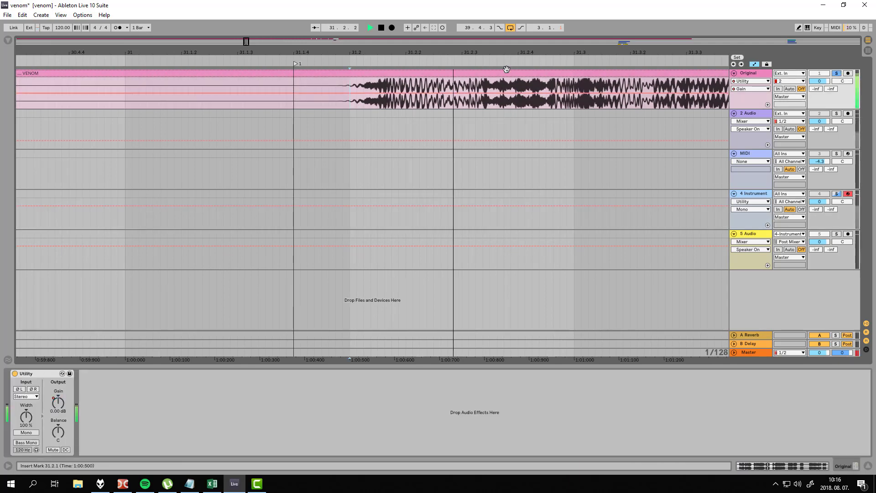
{"action": "key", "text": "space"}
{"action": "left_click_drag", "start_coordinate": [467, 50], "coordinate": [522, 110]}
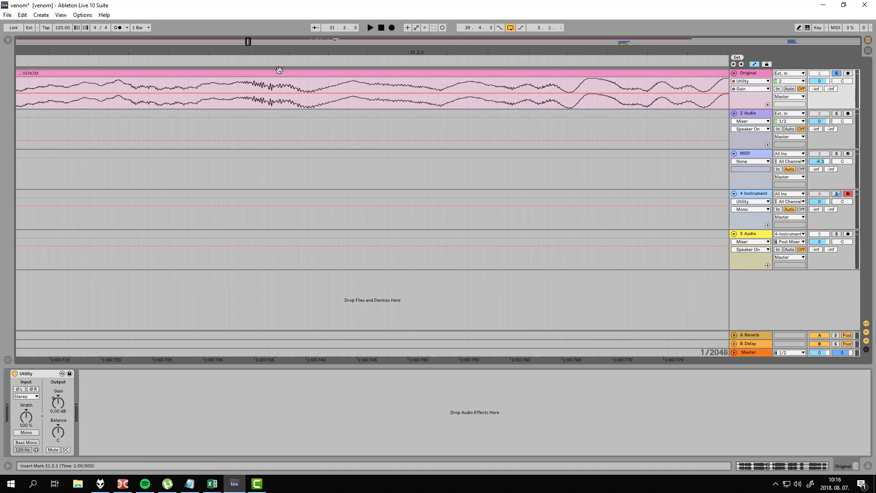
{"action": "left_click_drag", "start_coordinate": [262, 52], "coordinate": [282, 51]}
{"action": "left_click_drag", "start_coordinate": [379, 49], "coordinate": [727, 76]}
{"action": "left_click_drag", "start_coordinate": [674, 51], "coordinate": [489, 52]}
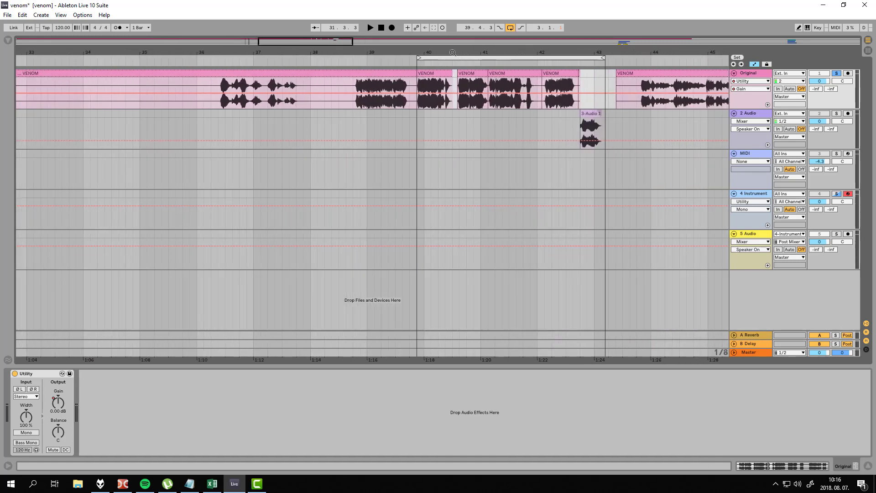
{"action": "mouse_move", "coordinate": [425, 52]}
{"action": "left_mouse_down"}
{"action": "mouse_move", "coordinate": [426, 126]}
{"action": "mouse_move", "coordinate": [425, 51]}
{"action": "left_mouse_up"}
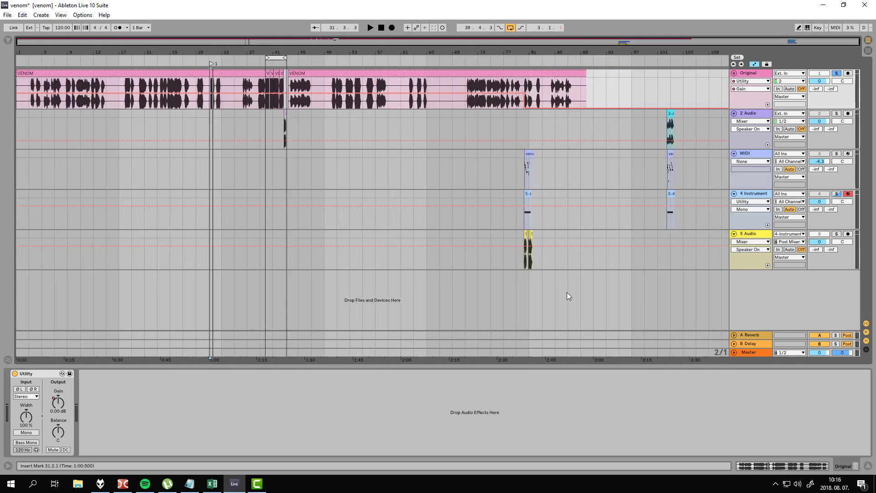
Solo the 4 Instrument track and audition the processed voice from its Kontakt clip at bar 102
{"action": "left_click", "coordinate": [757, 193]}
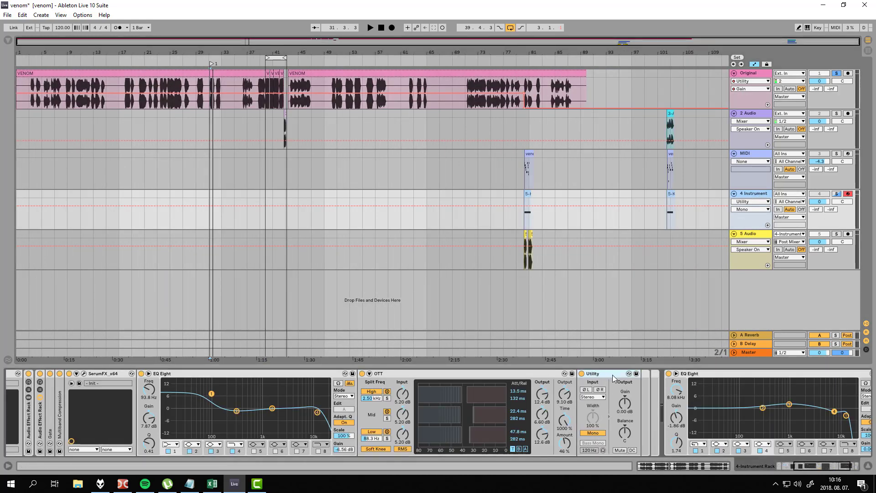
{"action": "left_click", "coordinate": [670, 194]}
{"action": "key", "text": "space"}
{"action": "left_click", "coordinate": [836, 193]}
{"action": "left_click_drag", "start_coordinate": [674, 52], "coordinate": [669, 98]}
{"action": "key", "text": "space"}
Examine the bands of the EQ Eight after the Instrument Rack's voice chain, along with the Limiter that follows it
{"action": "left_click_drag", "start_coordinate": [829, 466], "coordinate": [839, 466]}
{"action": "left_click", "coordinate": [581, 374]}
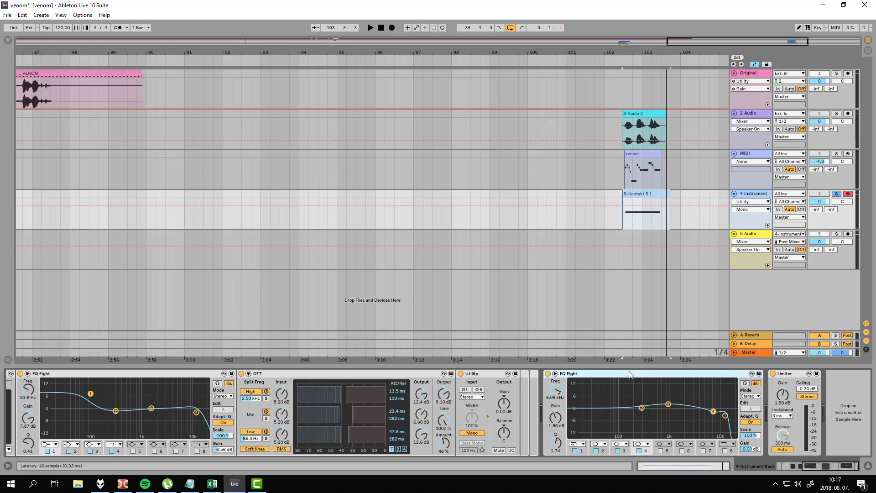
{"action": "left_click", "coordinate": [725, 415]}
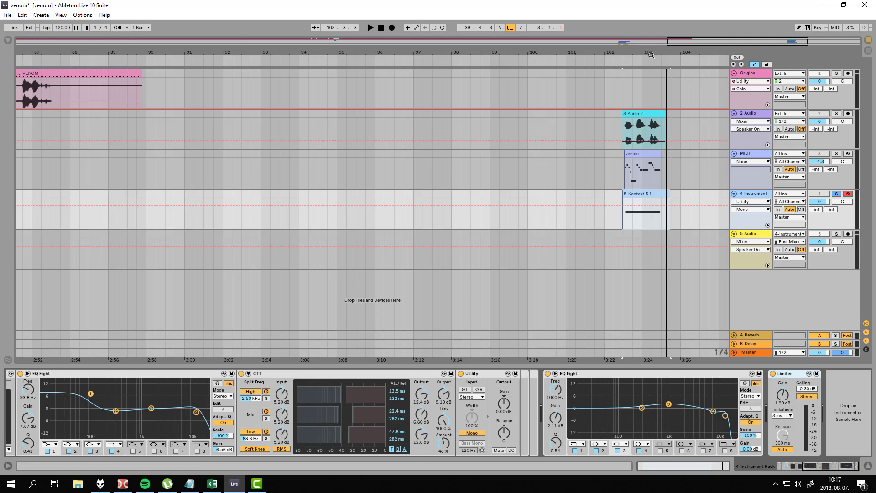
Trim the end of the venom MIDI clip near bar 80 back to about 81.1.3
{"action": "left_click_drag", "start_coordinate": [650, 55], "coordinate": [651, 32]}
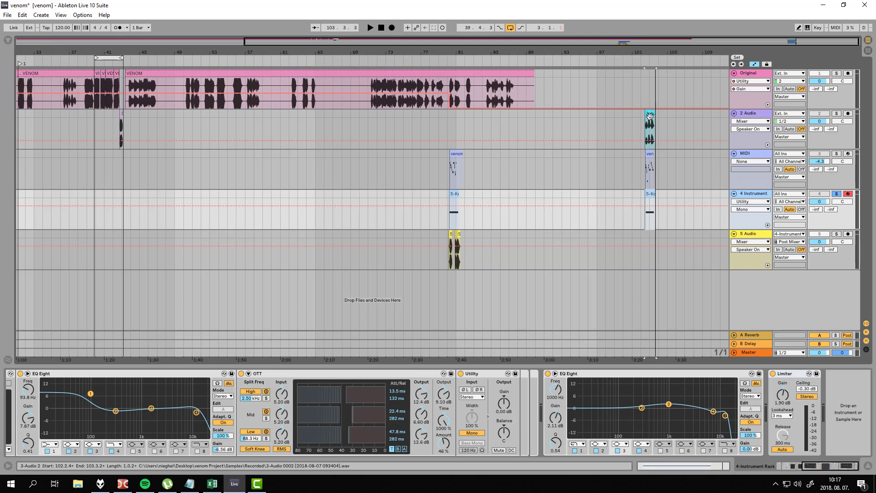
{"action": "left_click", "coordinate": [453, 153]}
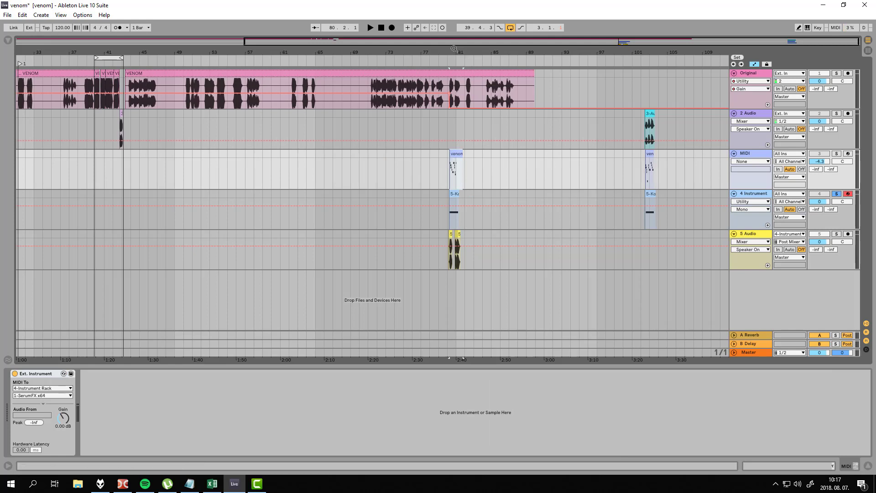
{"action": "left_click_drag", "start_coordinate": [454, 49], "coordinate": [455, 56]}
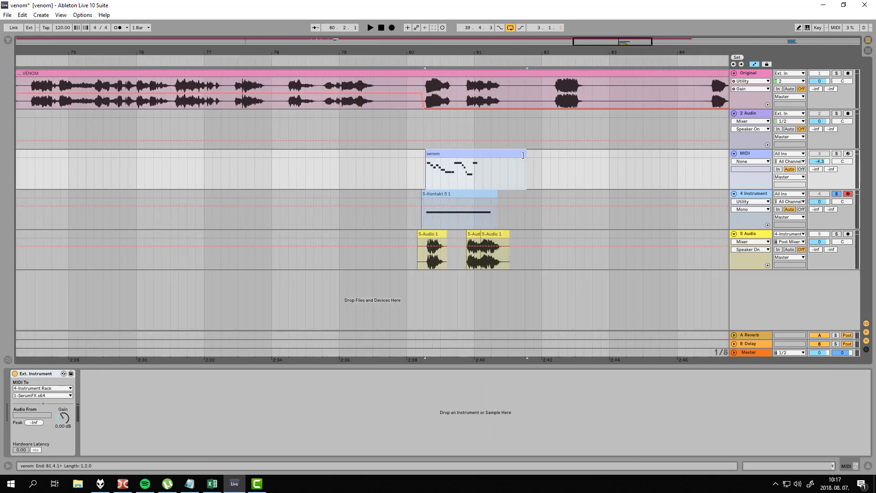
{"action": "left_click_drag", "start_coordinate": [496, 156], "coordinate": [482, 156]}
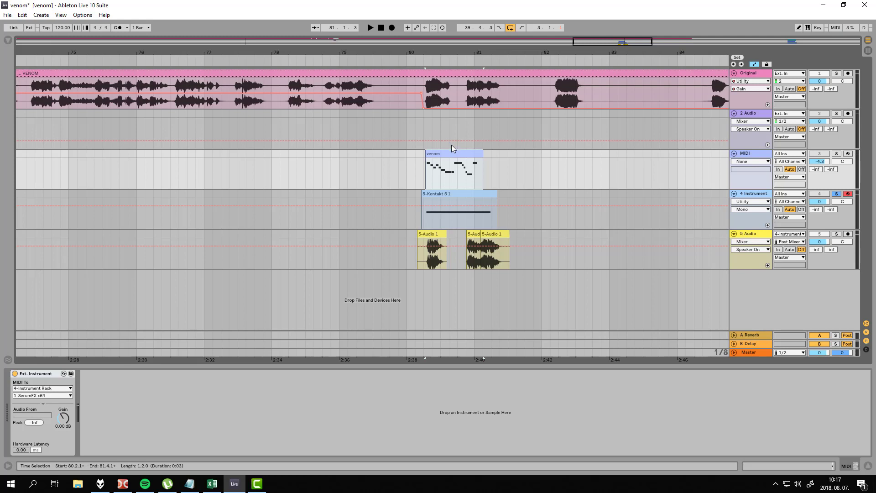
Show the video window, play the VENOM scene leading up to bar 80, and move the window clear of the clips there
{"action": "left_click_drag", "start_coordinate": [456, 51], "coordinate": [515, 46]}
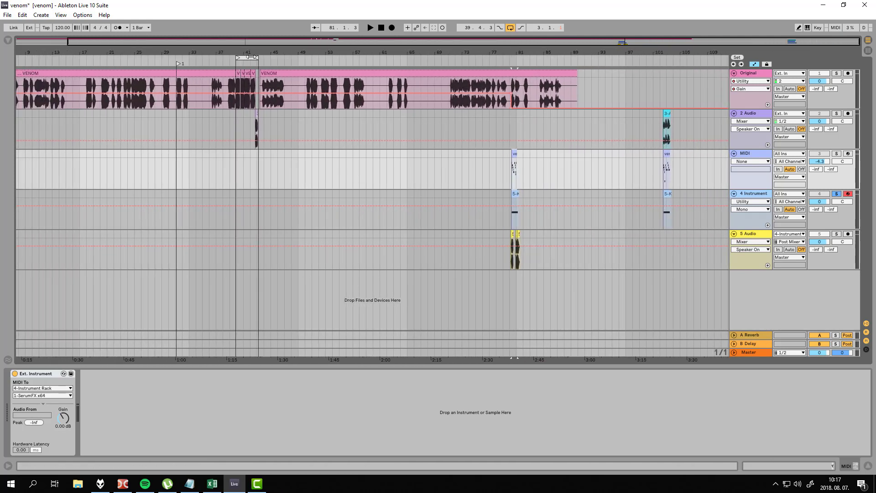
{"action": "left_click_drag", "start_coordinate": [236, 51], "coordinate": [264, 65]}
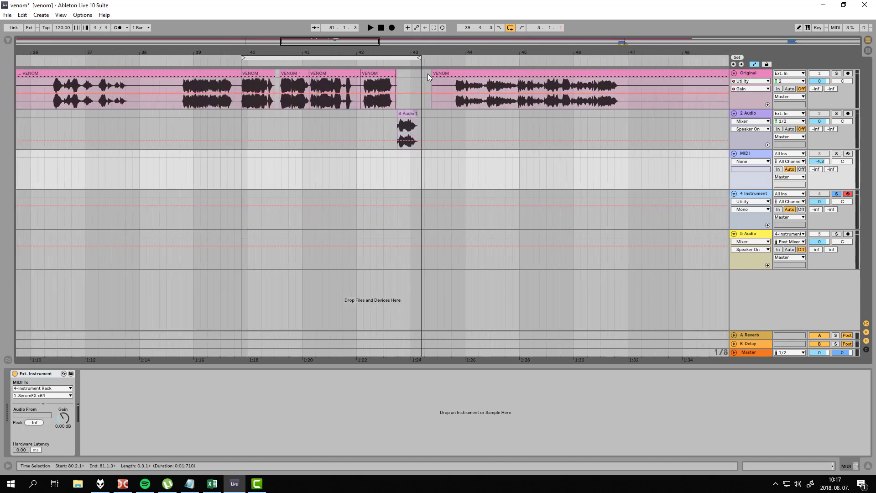
{"action": "left_click_drag", "start_coordinate": [446, 51], "coordinate": [289, 51]}
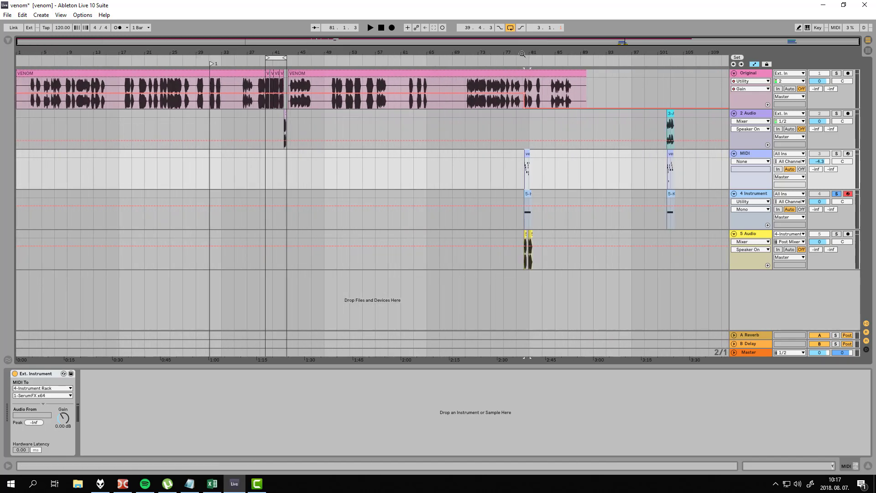
{"action": "left_click_drag", "start_coordinate": [534, 49], "coordinate": [455, 148]}
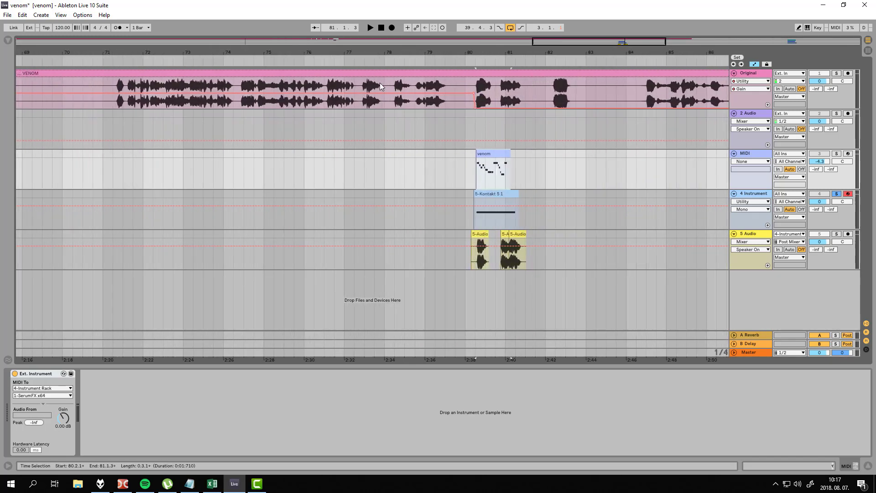
{"action": "left_click", "coordinate": [381, 86]}
{"action": "left_click", "coordinate": [83, 14]}
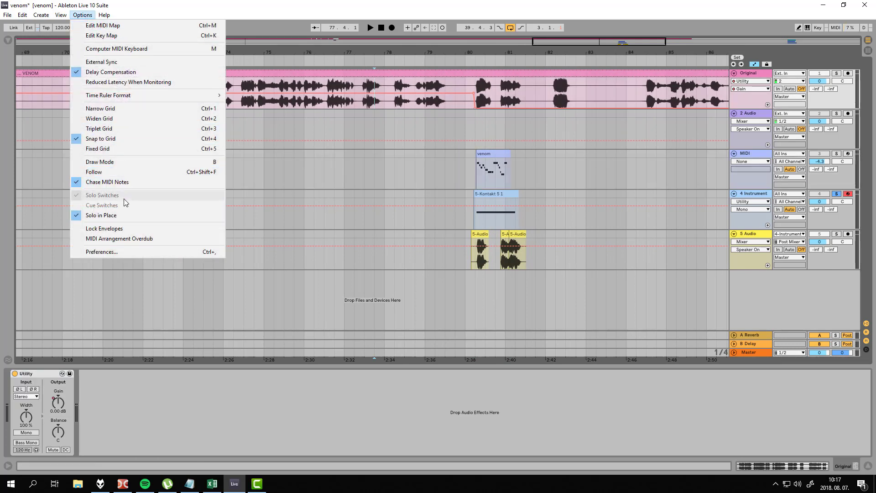
{"action": "mouse_move", "coordinate": [60, 15]}
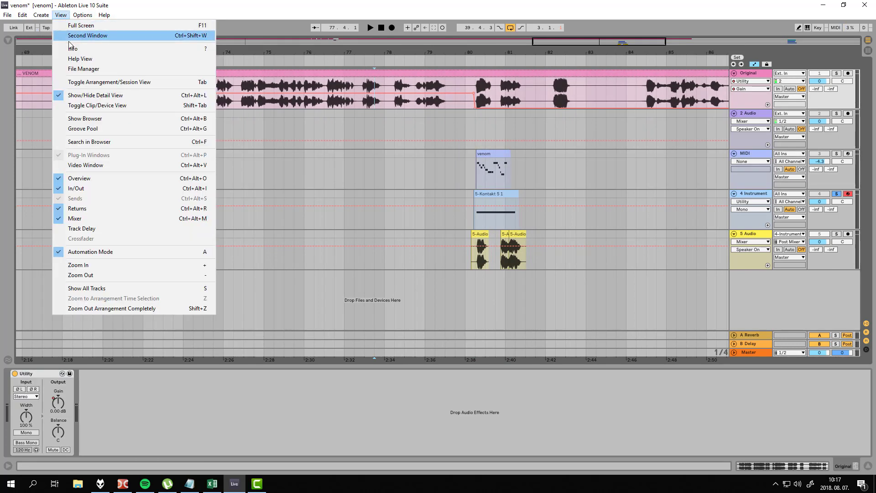
{"action": "left_click", "coordinate": [93, 165]}
{"action": "key", "text": "space"}
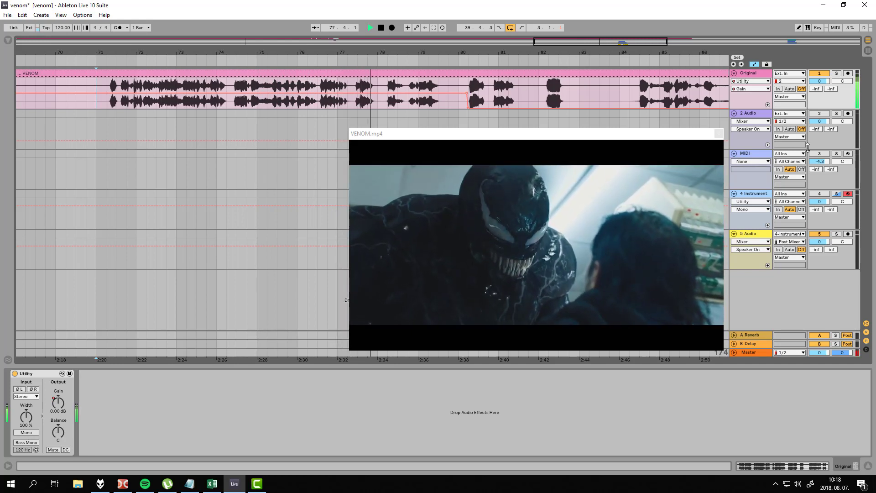
{"action": "left_click_drag", "start_coordinate": [618, 137], "coordinate": [314, 152]}
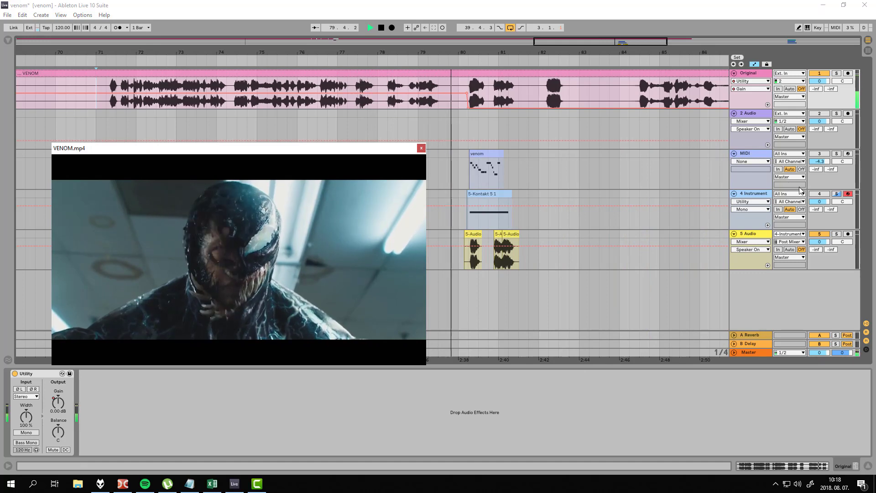